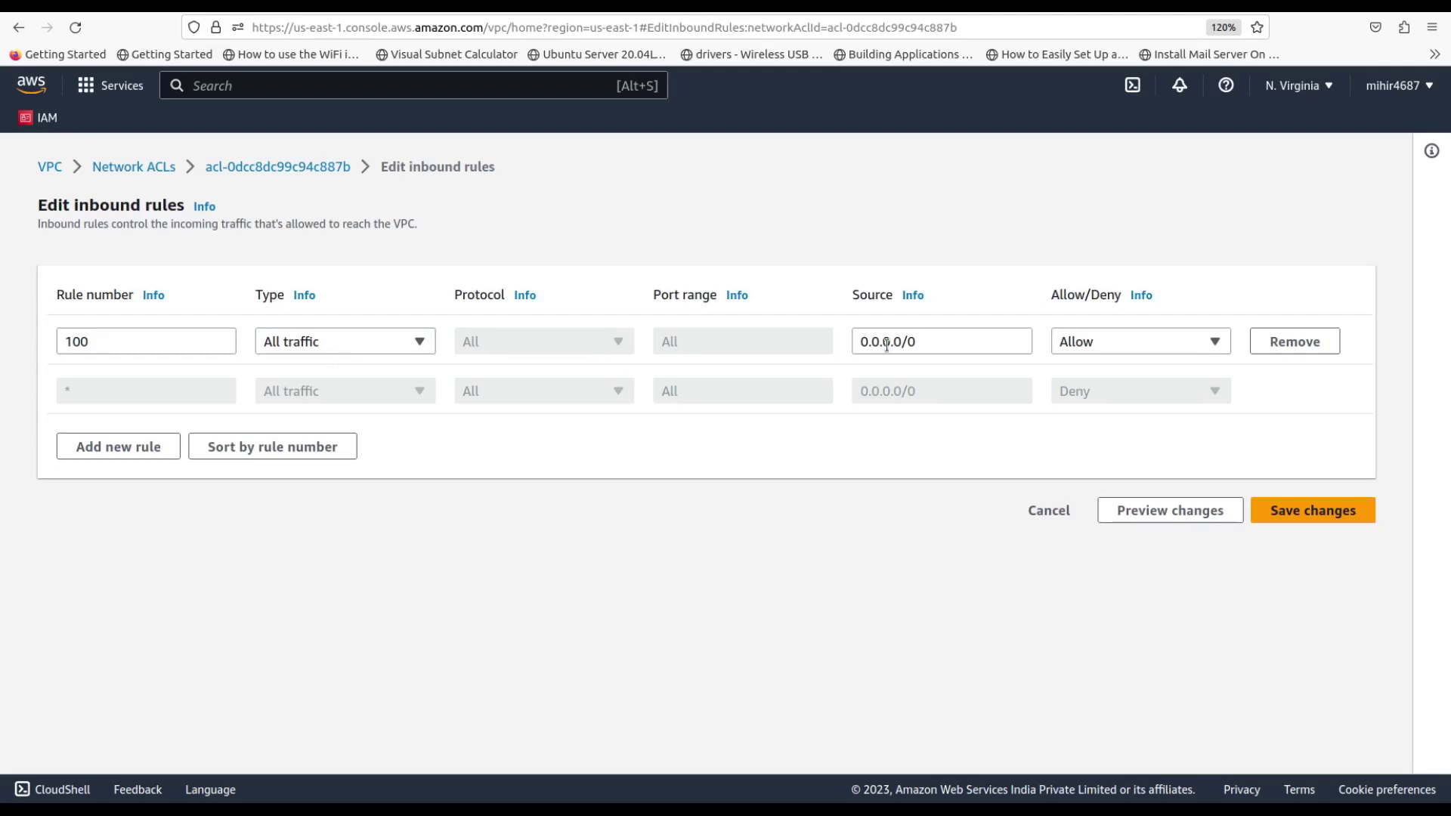
{"action": "left_click_drag", "start_coordinate": [920, 341], "coordinate": [852, 341]}
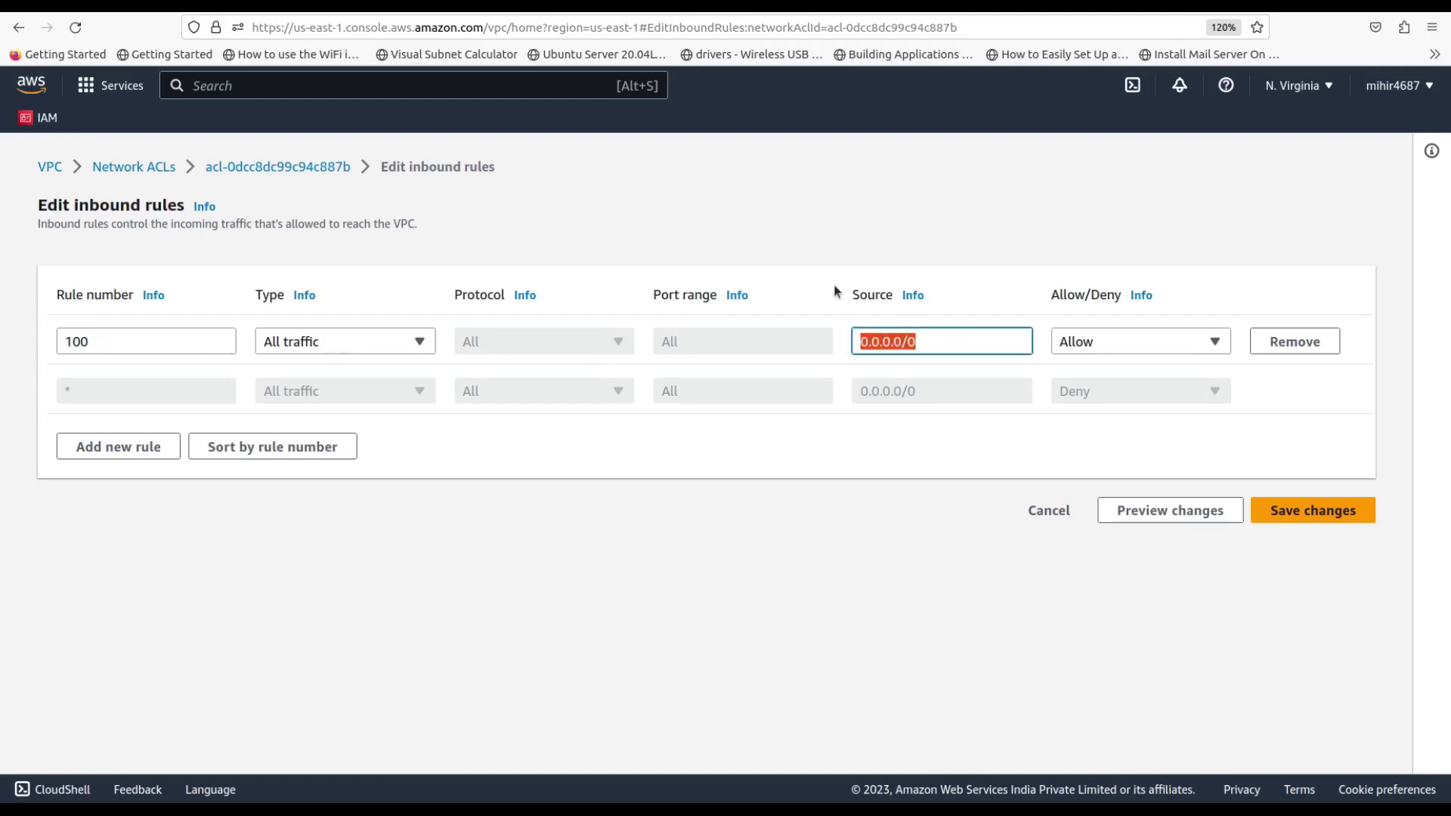
{"action": "left_click", "coordinate": [58, 391]}
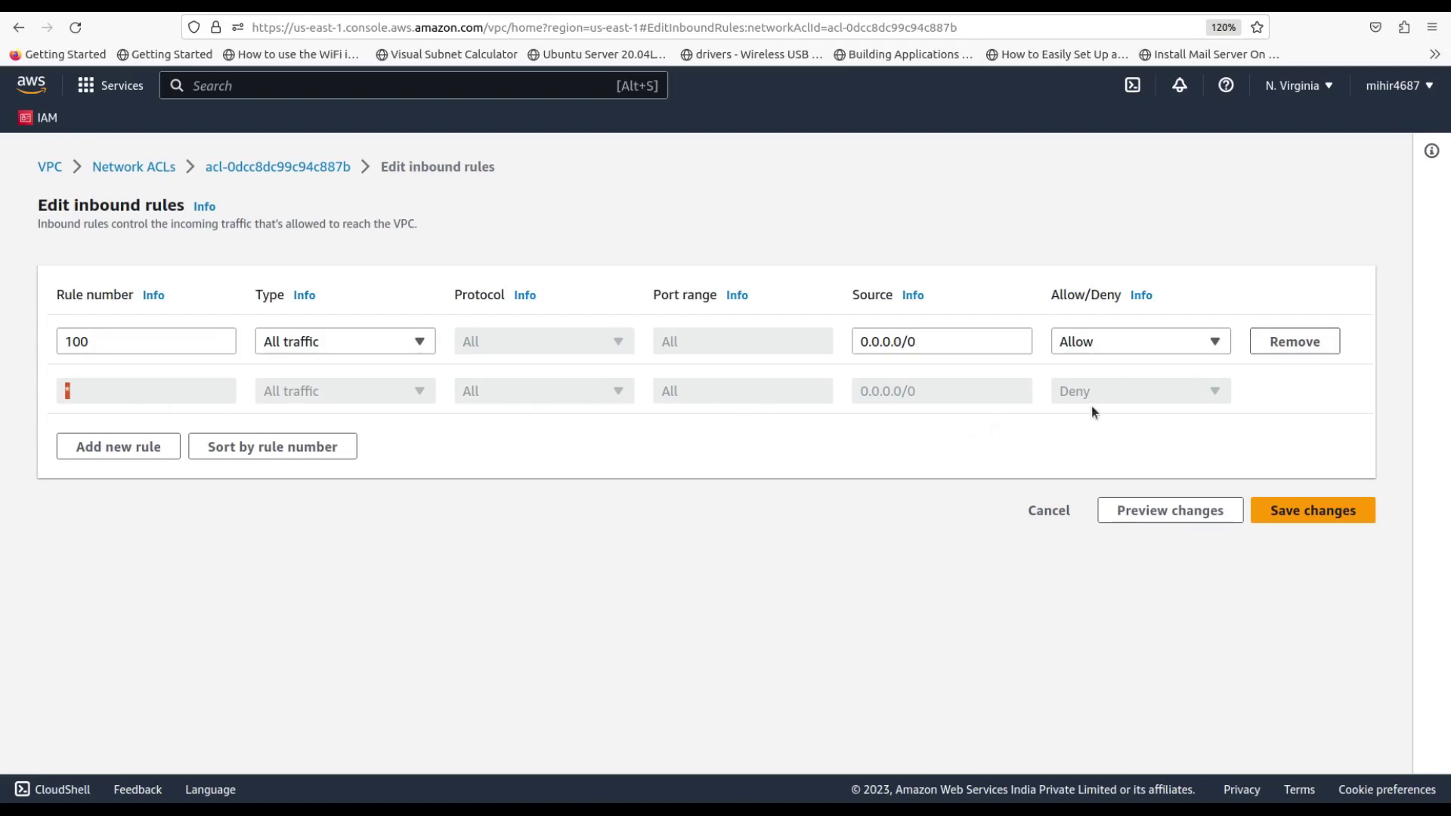
{"action": "left_click_drag", "start_coordinate": [106, 342], "coordinate": [50, 345]}
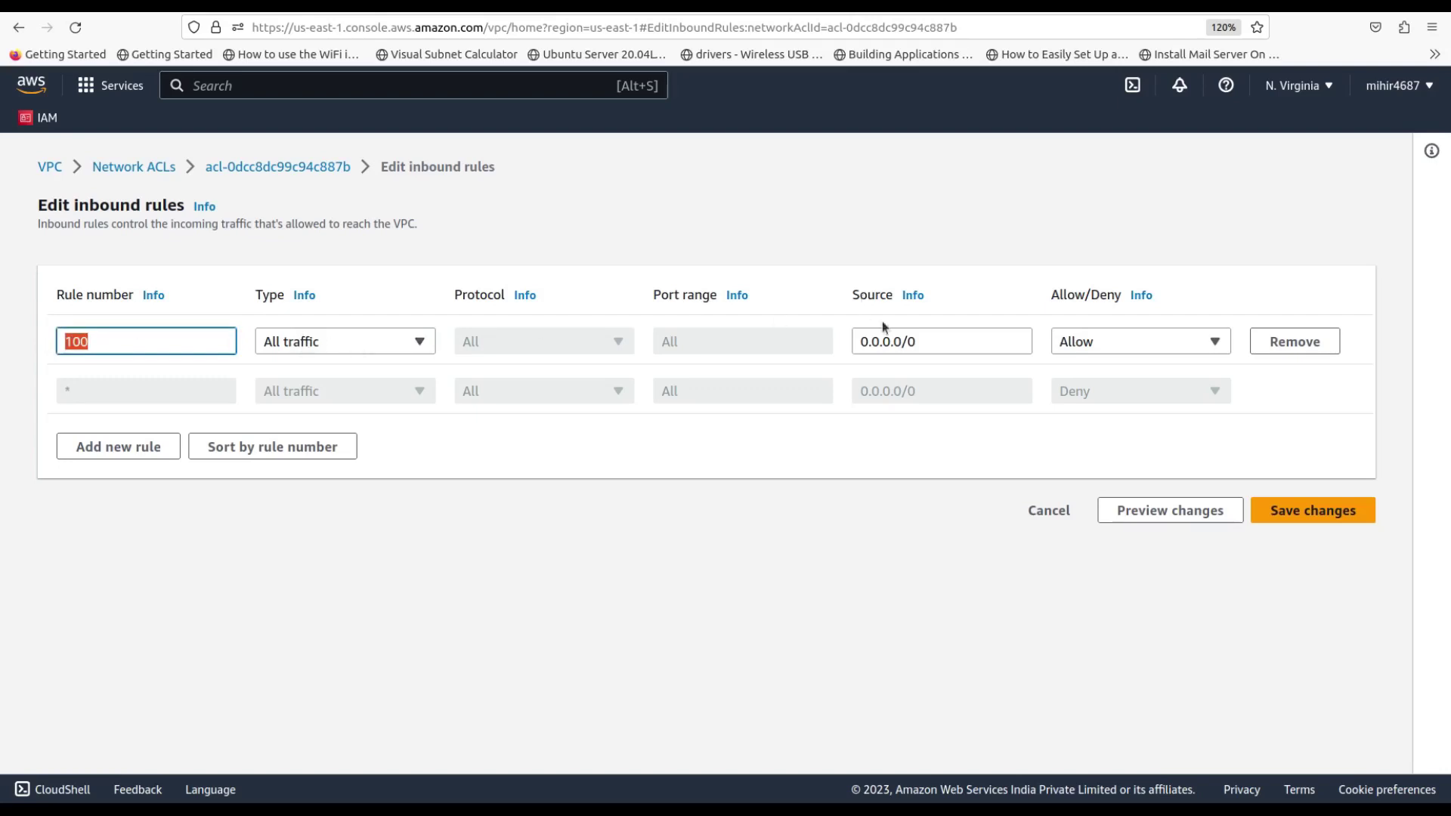
{"action": "left_click_drag", "start_coordinate": [937, 345], "coordinate": [822, 348]}
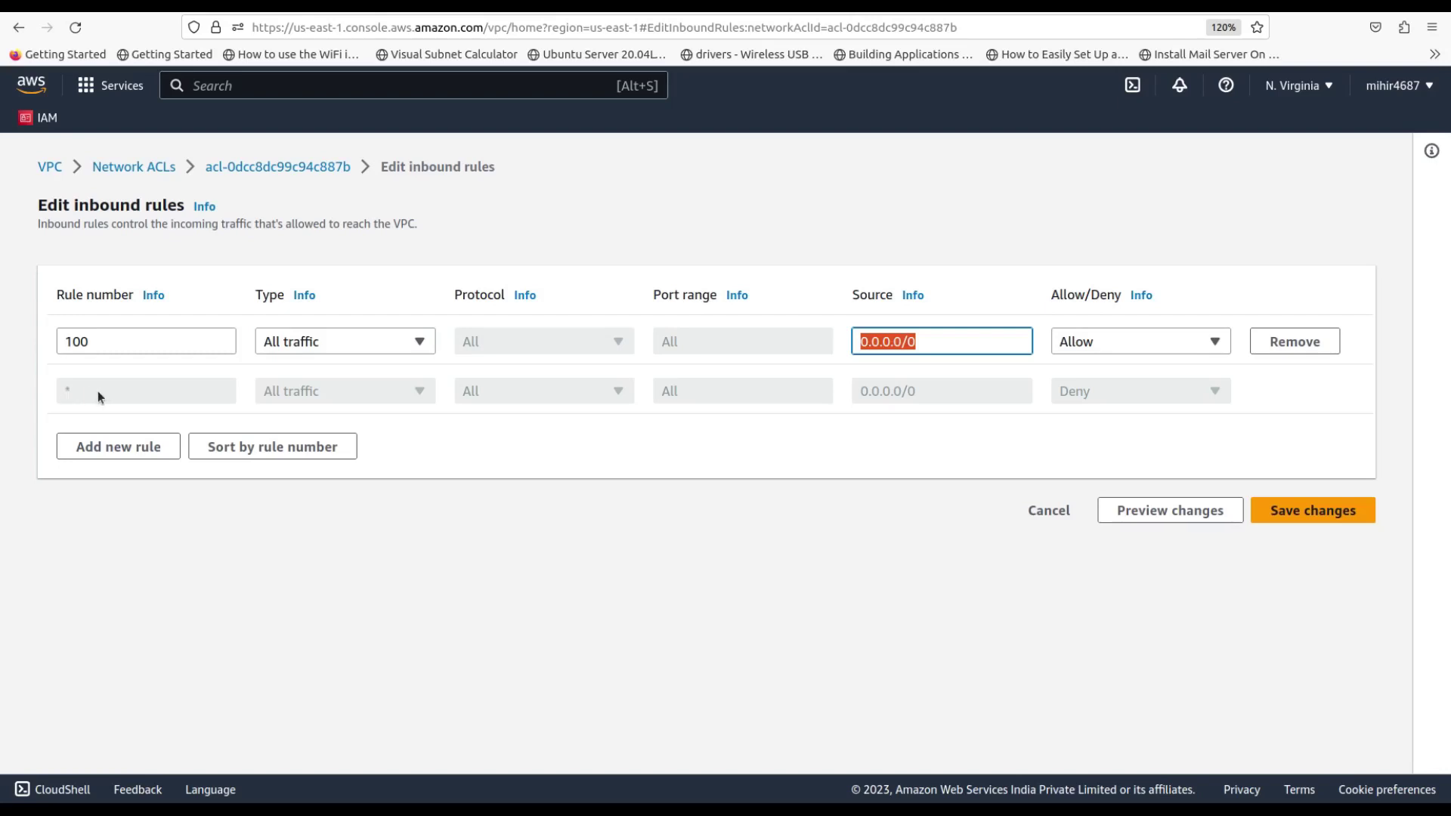
Try removing inbound rule 100, discard the change and reopen the network ACL's inbound rules for editing.
{"action": "left_click", "coordinate": [1299, 347]}
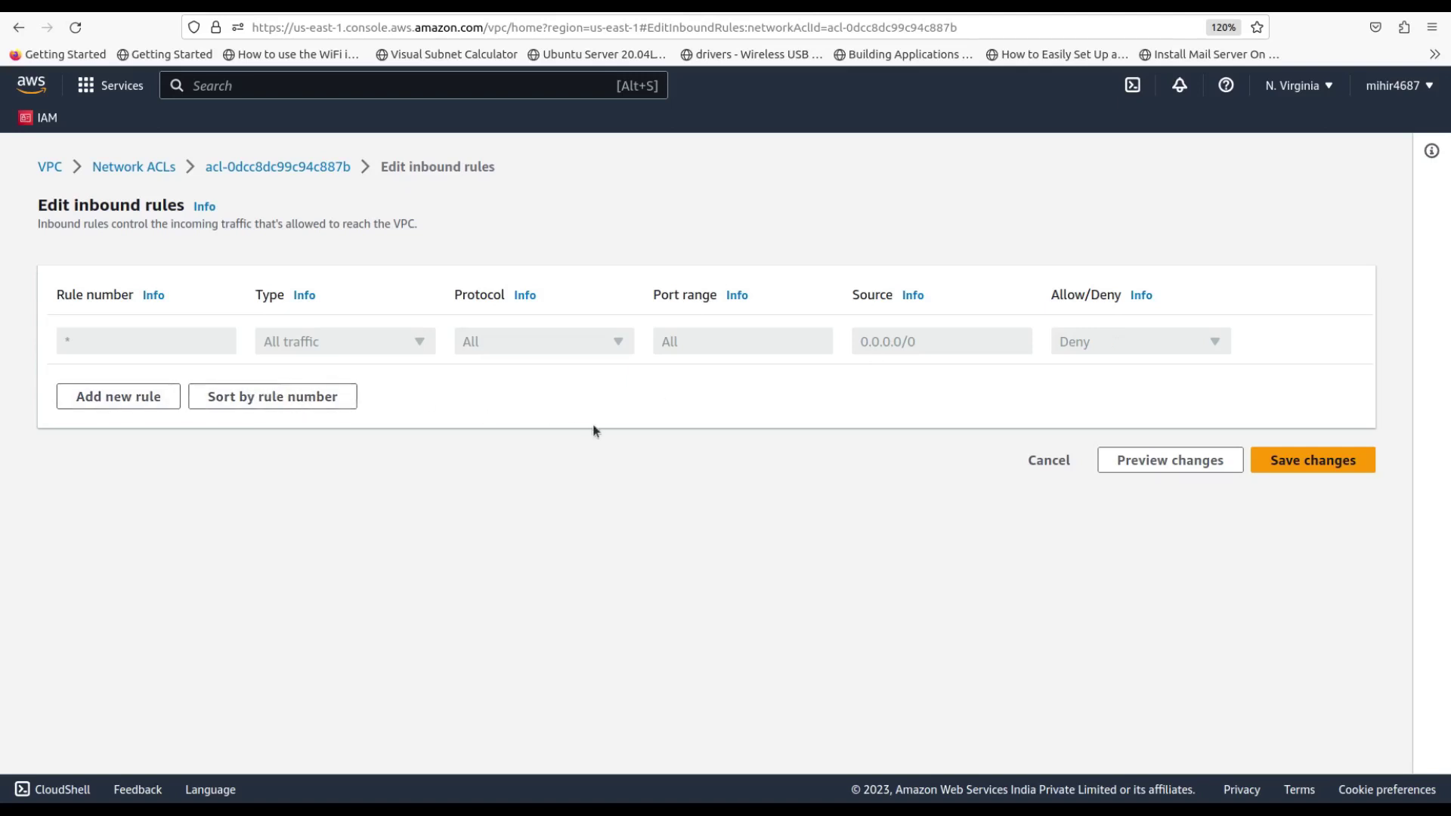
{"action": "left_click", "coordinate": [1050, 460]}
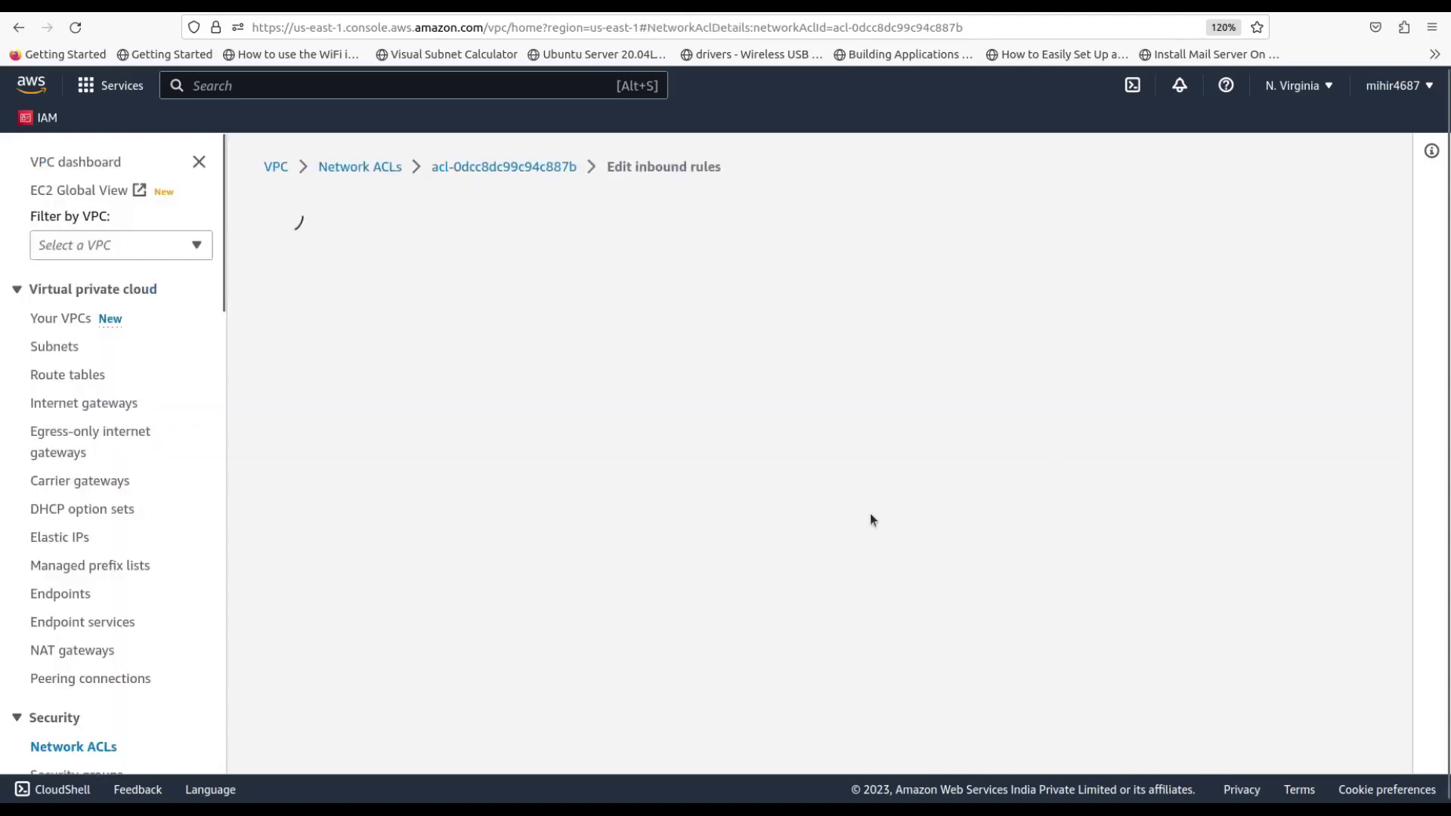
{"action": "left_click", "coordinate": [1254, 590]}
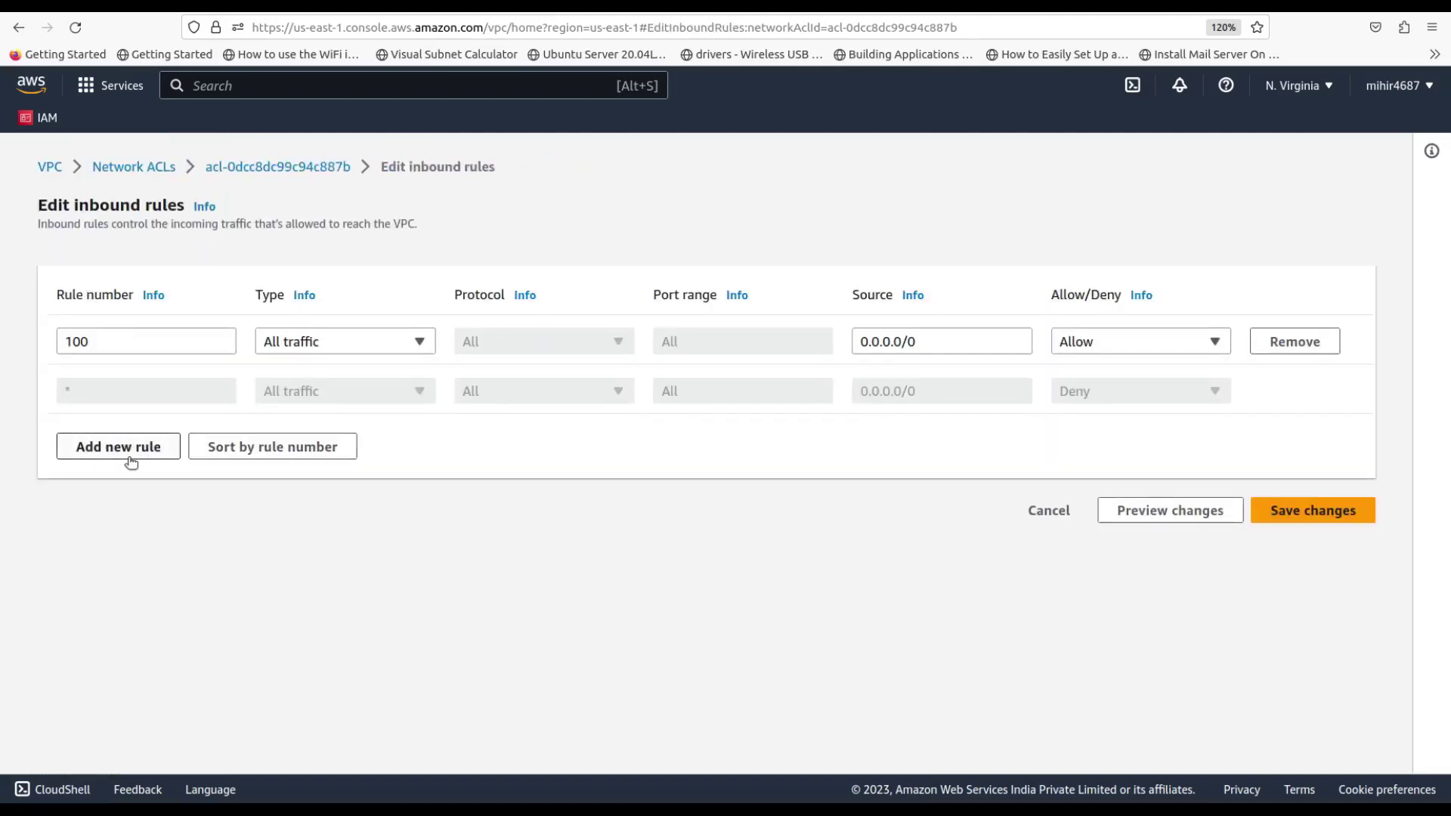
Add inbound rule 50 to the network ACL as Custom TCP on port 22 set to Deny, and sort the rules by rule number.
{"action": "left_click", "coordinate": [144, 445]}
{"action": "left_click", "coordinate": [115, 388]}
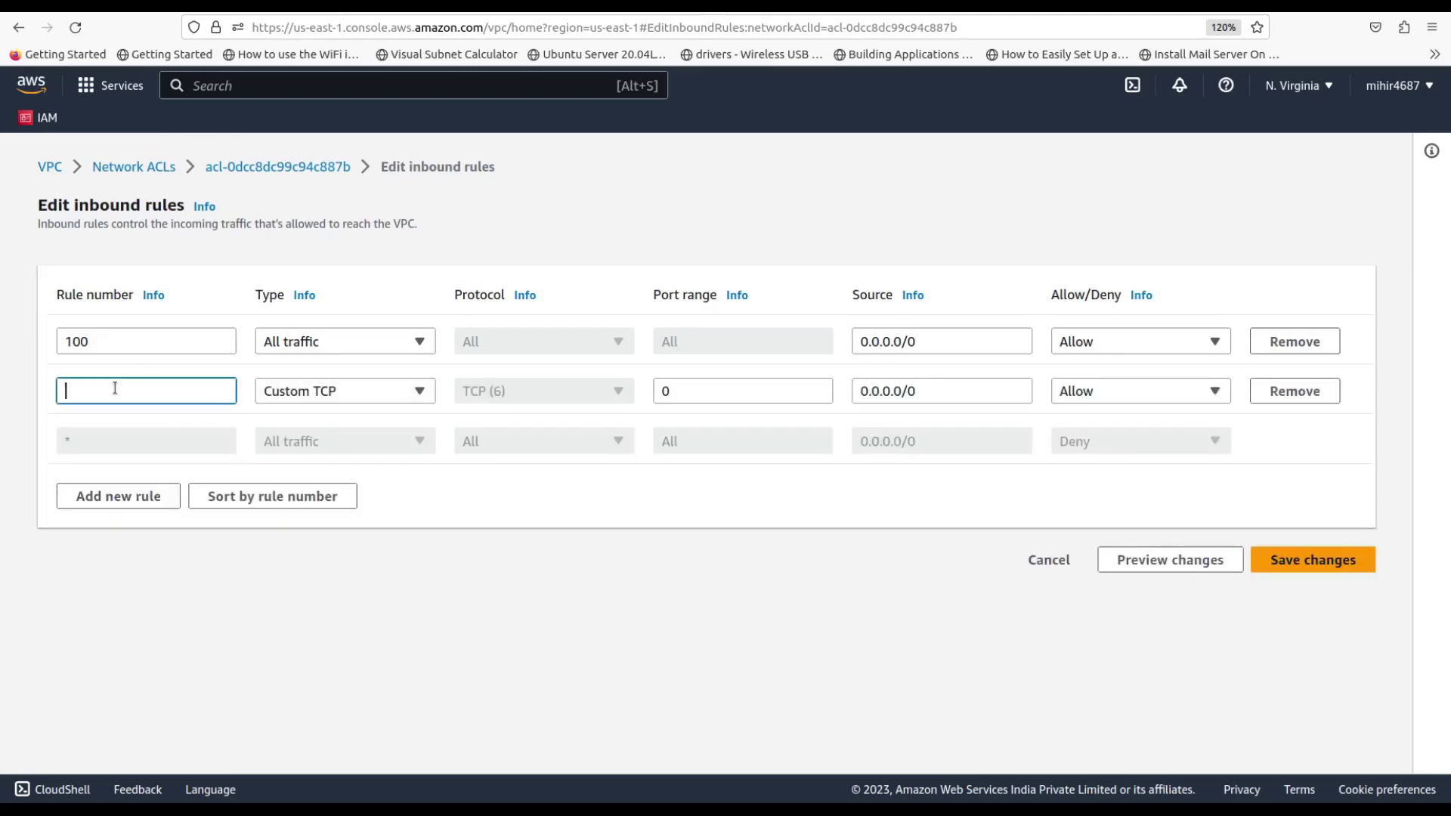
{"action": "type", "text": "50"}
{"action": "left_click", "coordinate": [374, 391]}
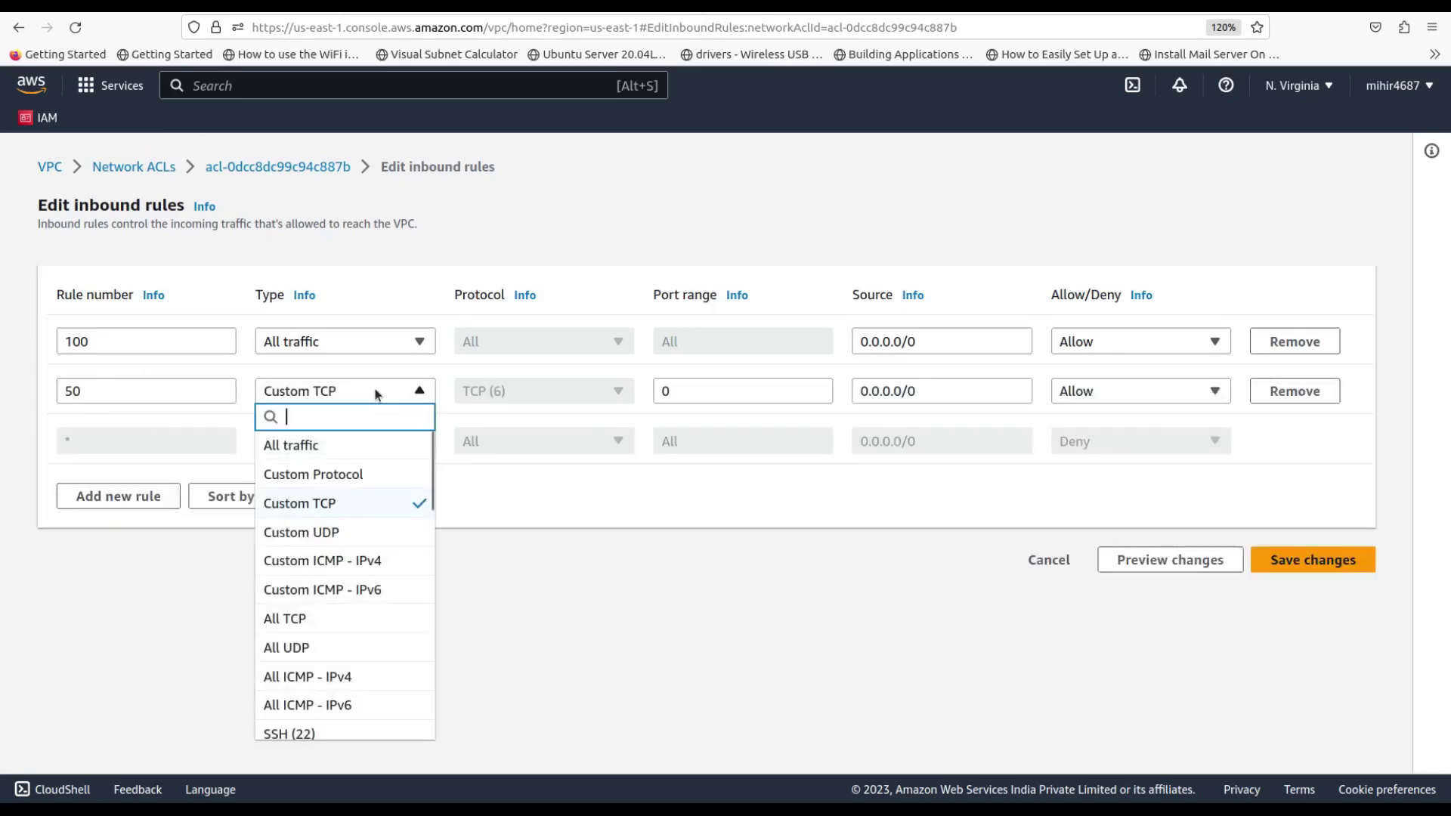
{"action": "left_click", "coordinate": [333, 503]}
{"action": "double_click", "coordinate": [690, 390]}
{"action": "type", "text": "22"}
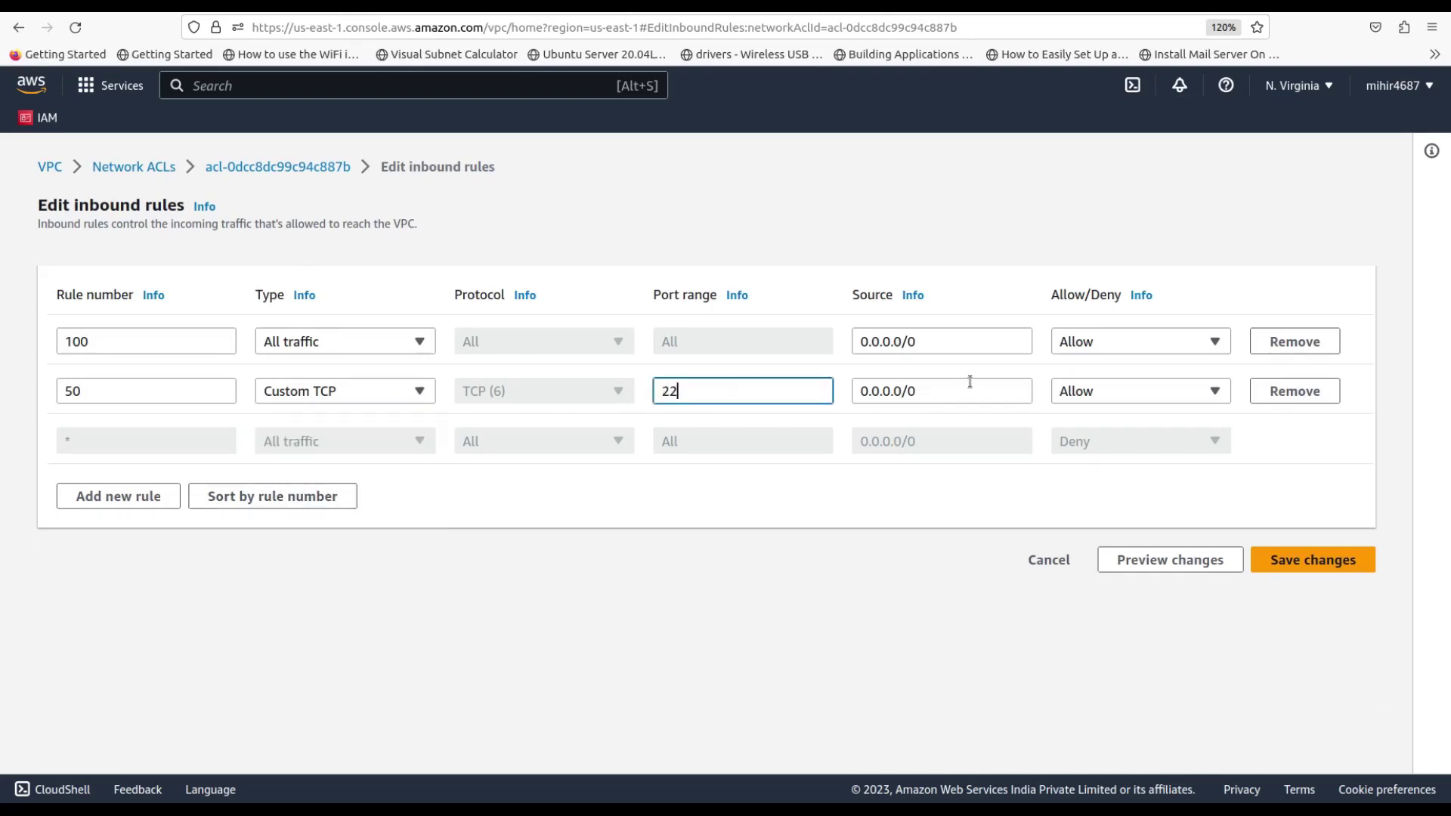
{"action": "left_click_drag", "start_coordinate": [969, 382], "coordinate": [882, 390]}
{"action": "left_click", "coordinate": [1124, 396]}
{"action": "left_click", "coordinate": [1101, 447]}
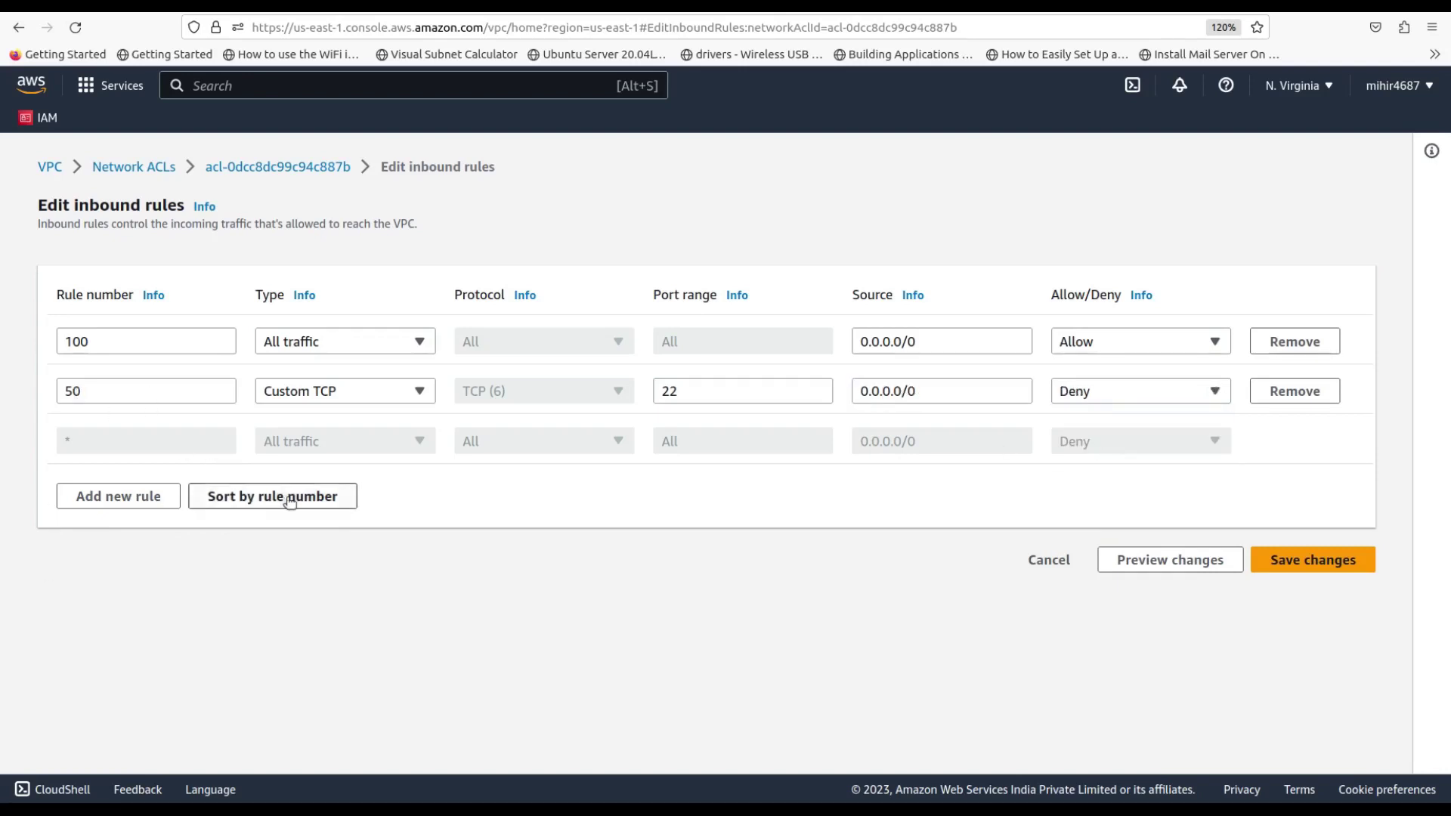
{"action": "left_click", "coordinate": [258, 503]}
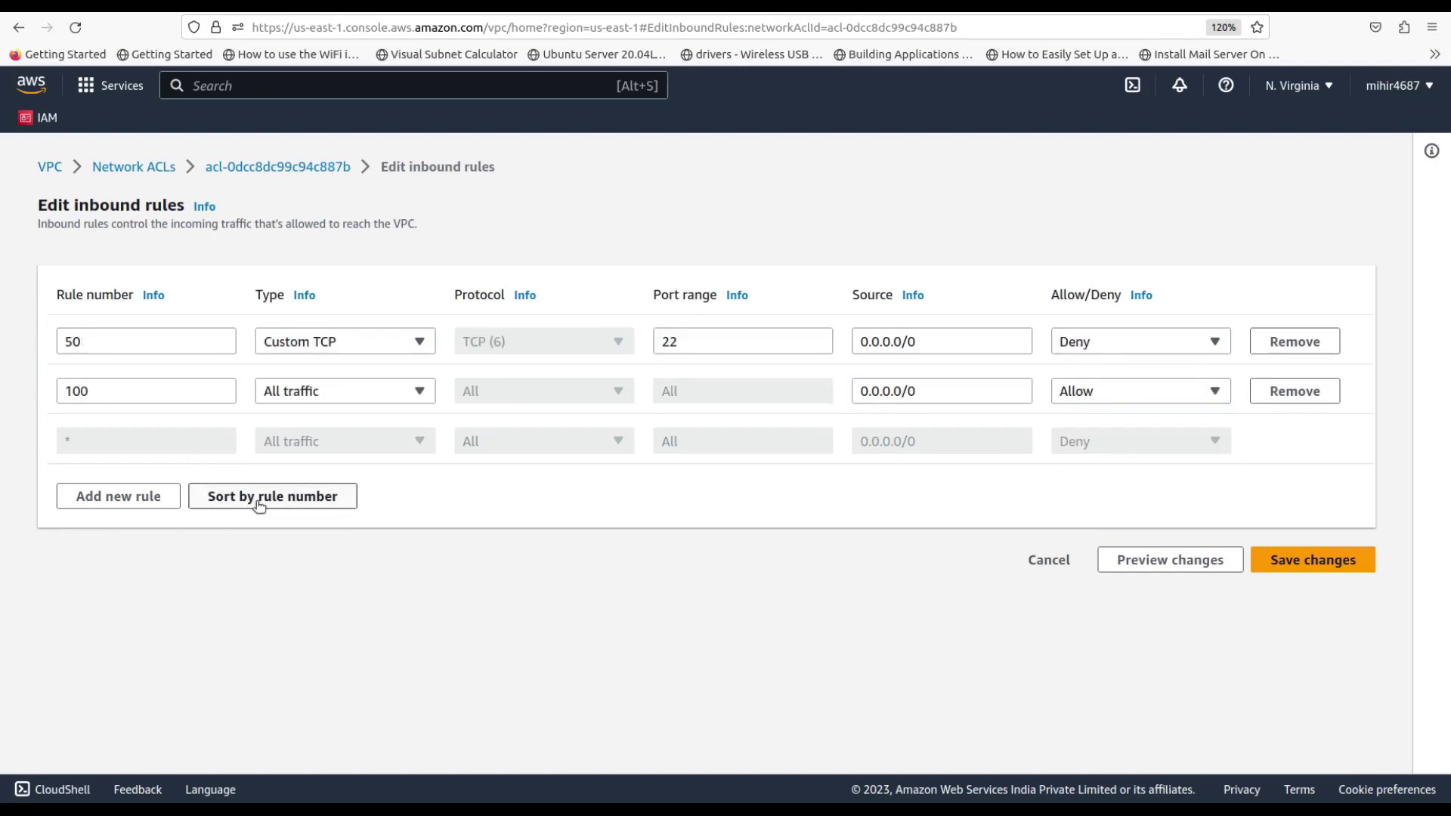
Examine the evaluation order, source and port range of the network ACL's inbound rules 50 and 100.
{"action": "left_click_drag", "start_coordinate": [64, 346], "coordinate": [97, 345]}
{"action": "left_click", "coordinate": [97, 346]}
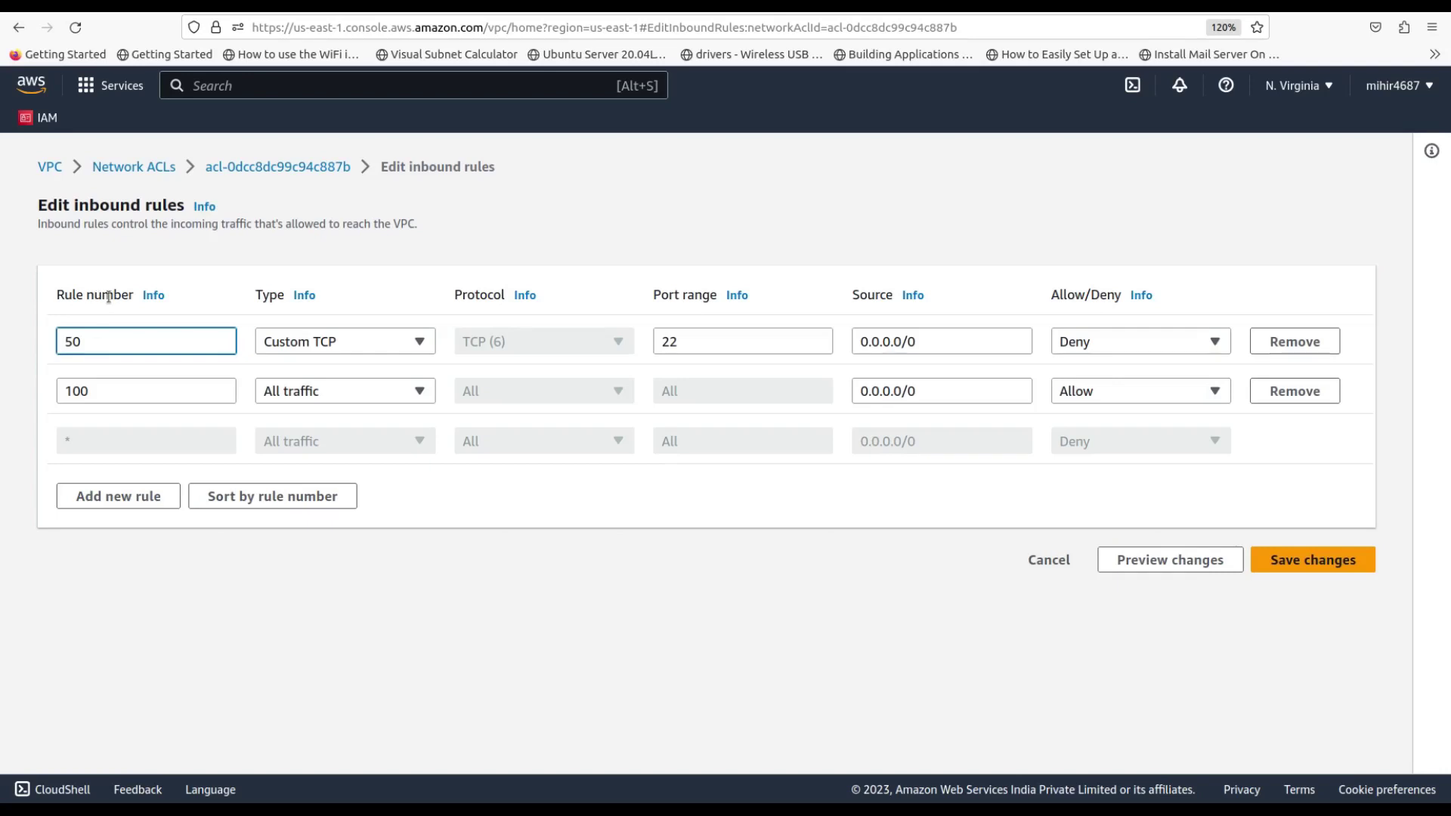
{"action": "left_click_drag", "start_coordinate": [114, 295], "coordinate": [128, 295]}
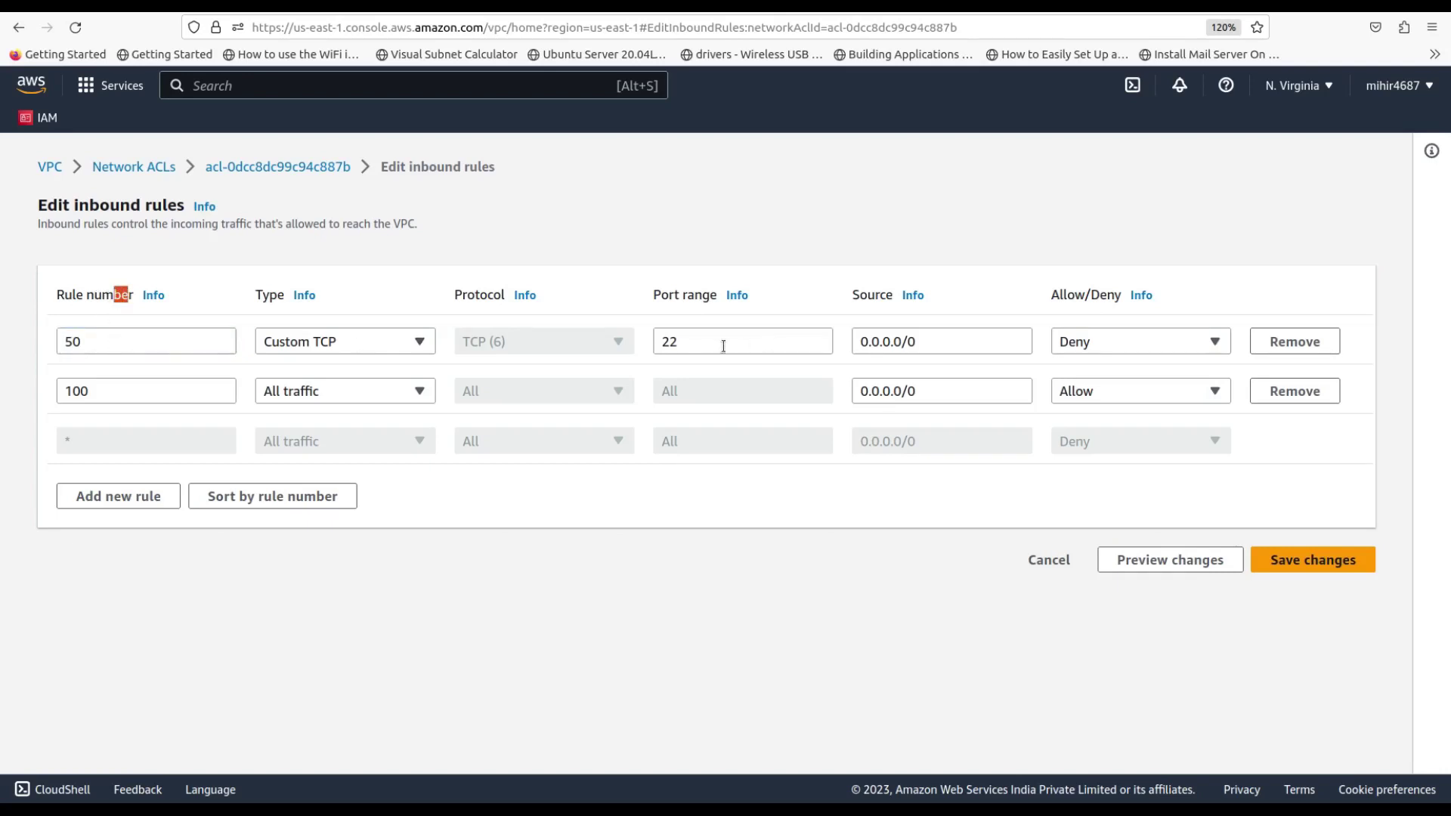
{"action": "left_click_drag", "start_coordinate": [941, 341], "coordinate": [835, 341]}
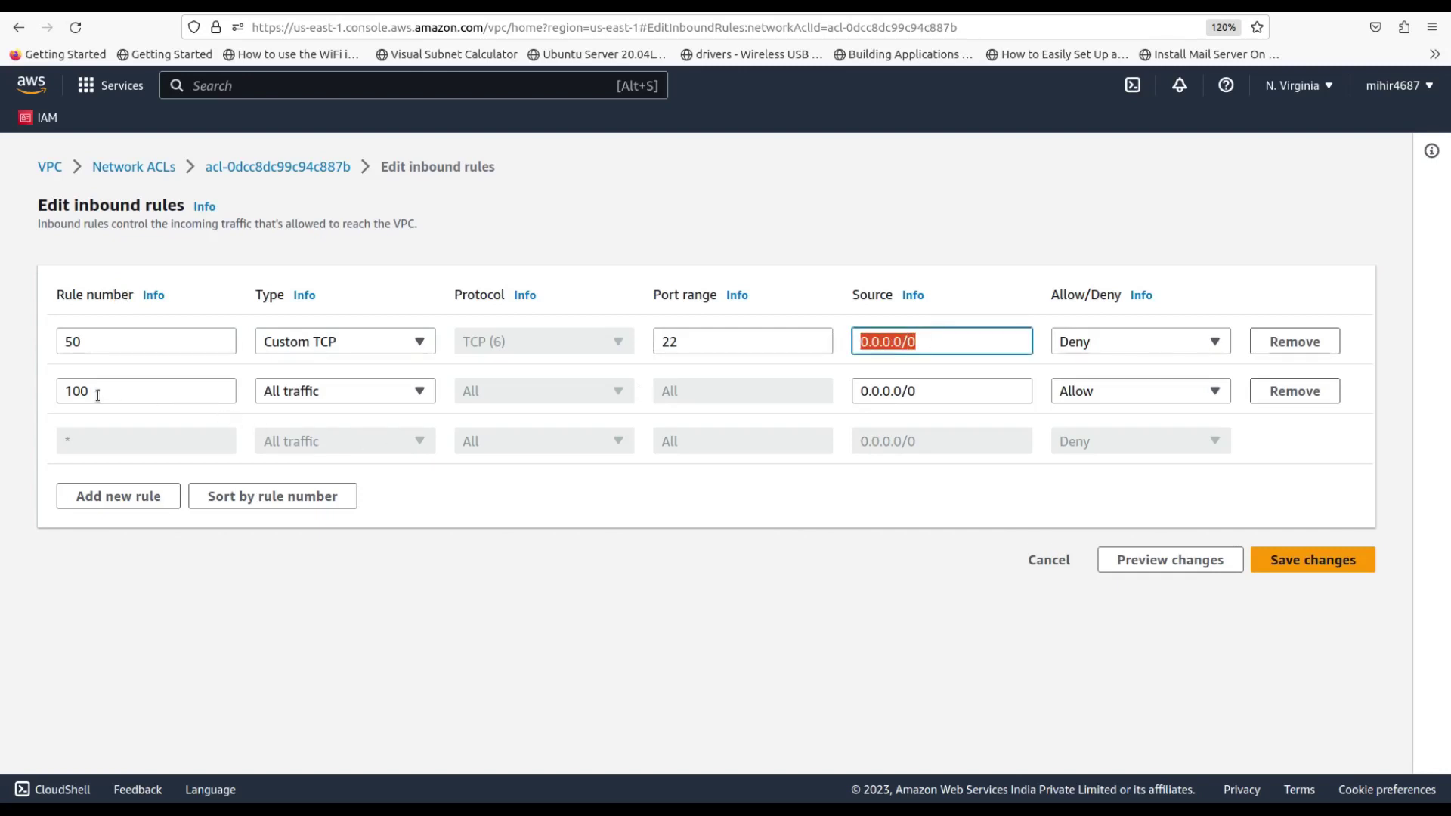
{"action": "left_click_drag", "start_coordinate": [97, 396], "coordinate": [91, 366]}
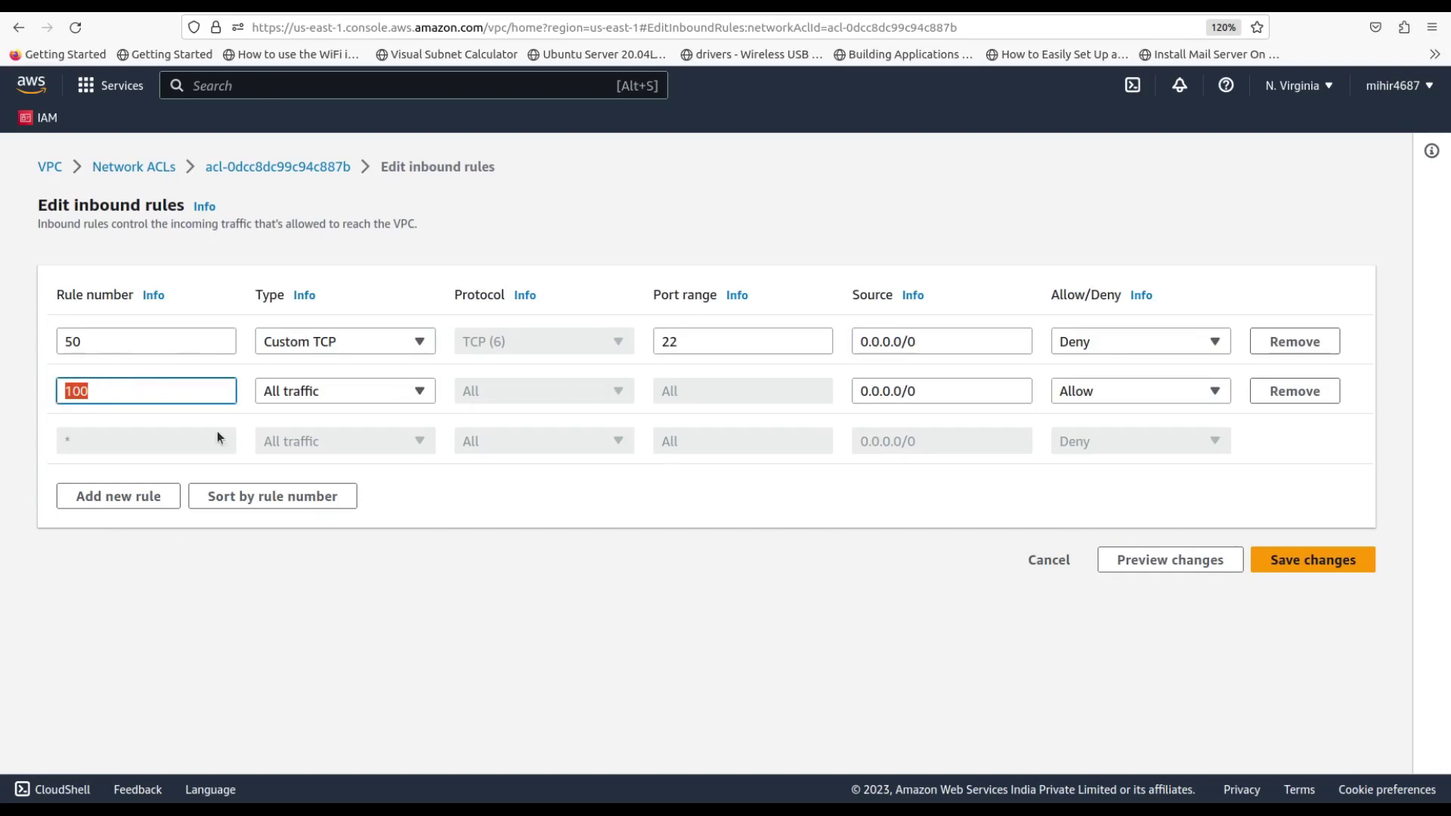
{"action": "left_click", "coordinate": [117, 400]}
{"action": "double_click", "coordinate": [82, 396]}
{"action": "double_click", "coordinate": [676, 341]}
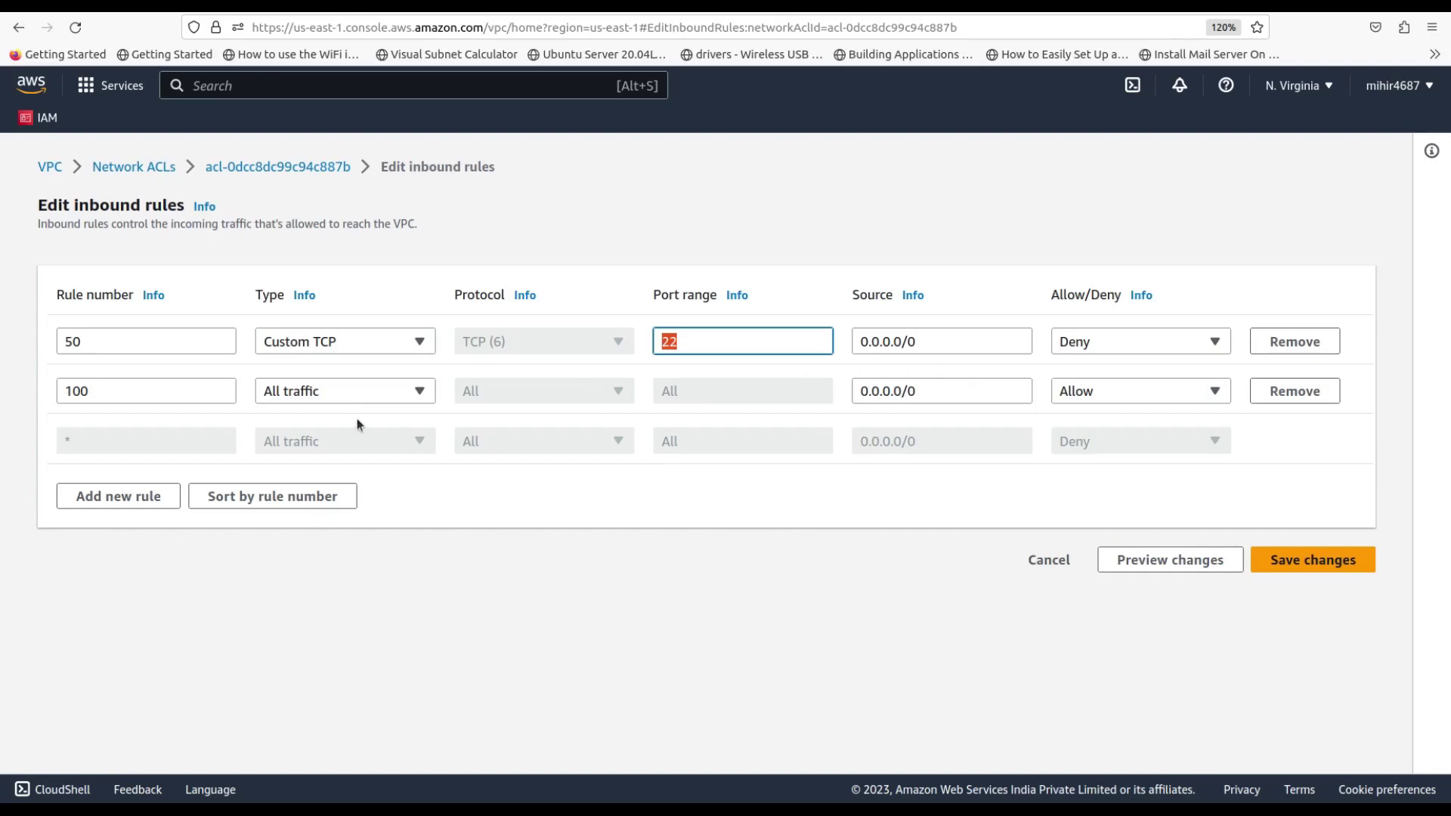
Set the source of inbound rule 50 to 0.0.0.0/16.
{"action": "key", "text": "Tab"}
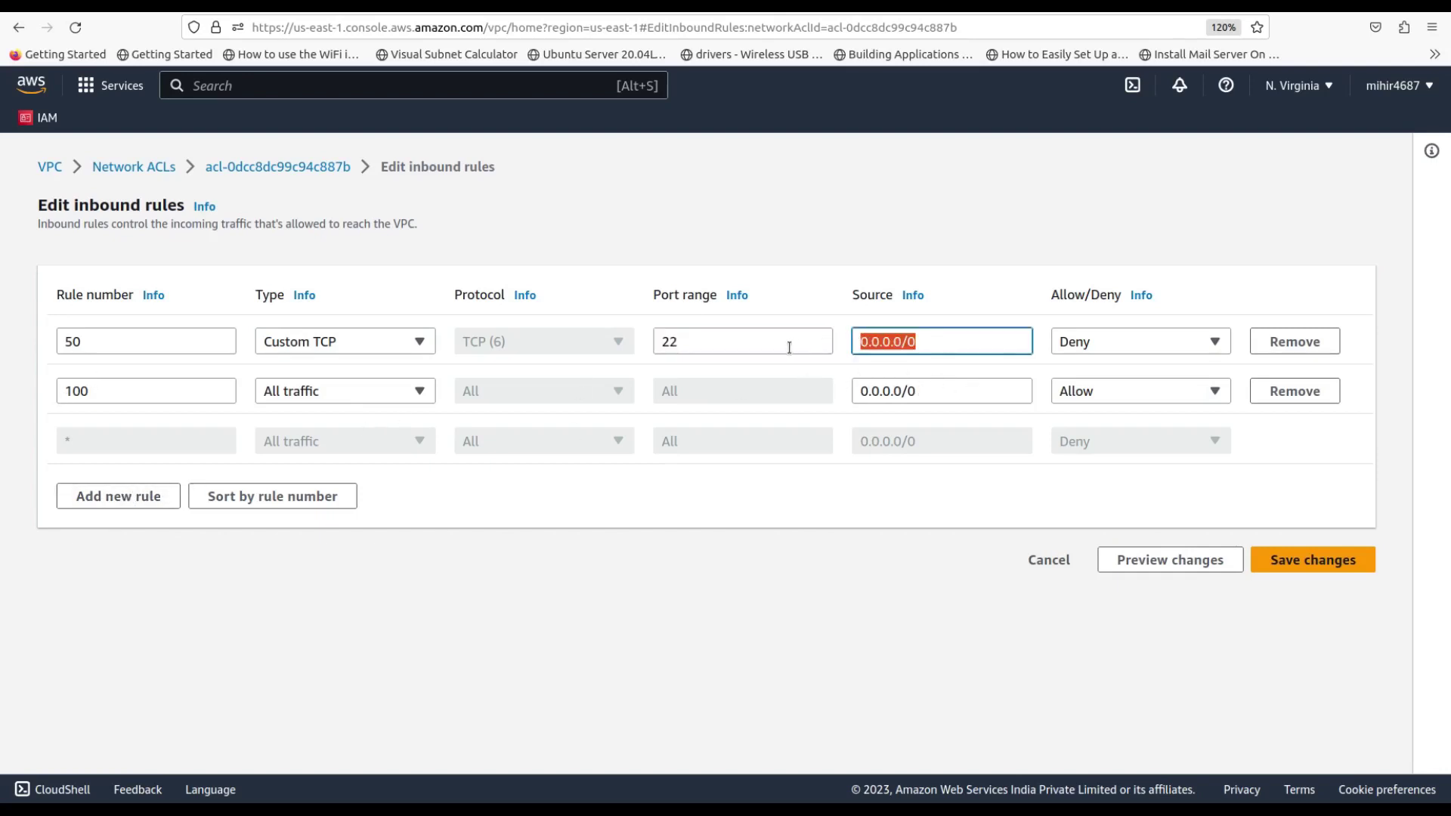
{"action": "left_click", "coordinate": [917, 344]}
{"action": "key", "text": "BackSpace"}
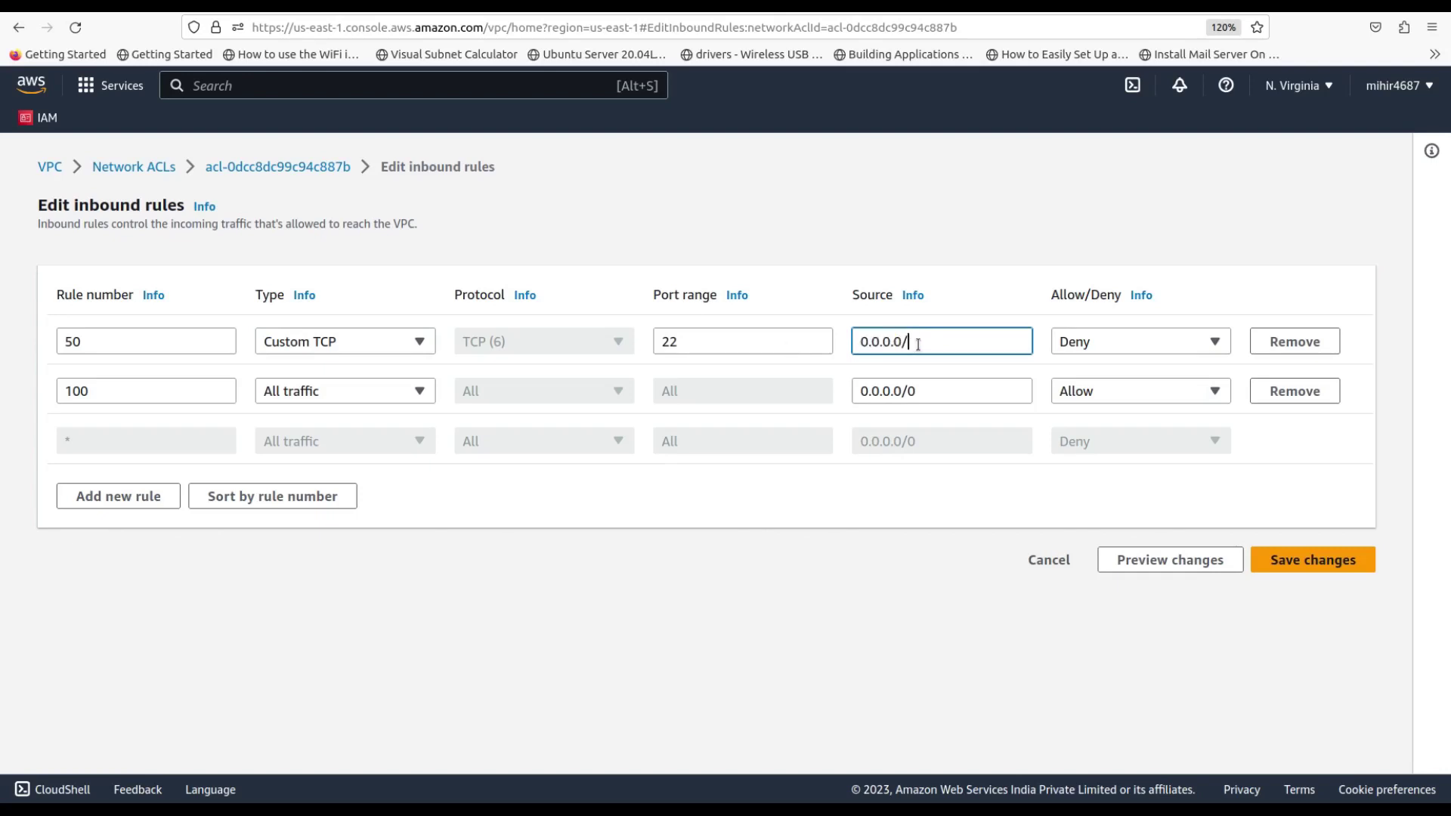
{"action": "type", "text": "16"}
Change the type of inbound rule 50 to All traffic.
{"action": "double_click", "coordinate": [139, 344]}
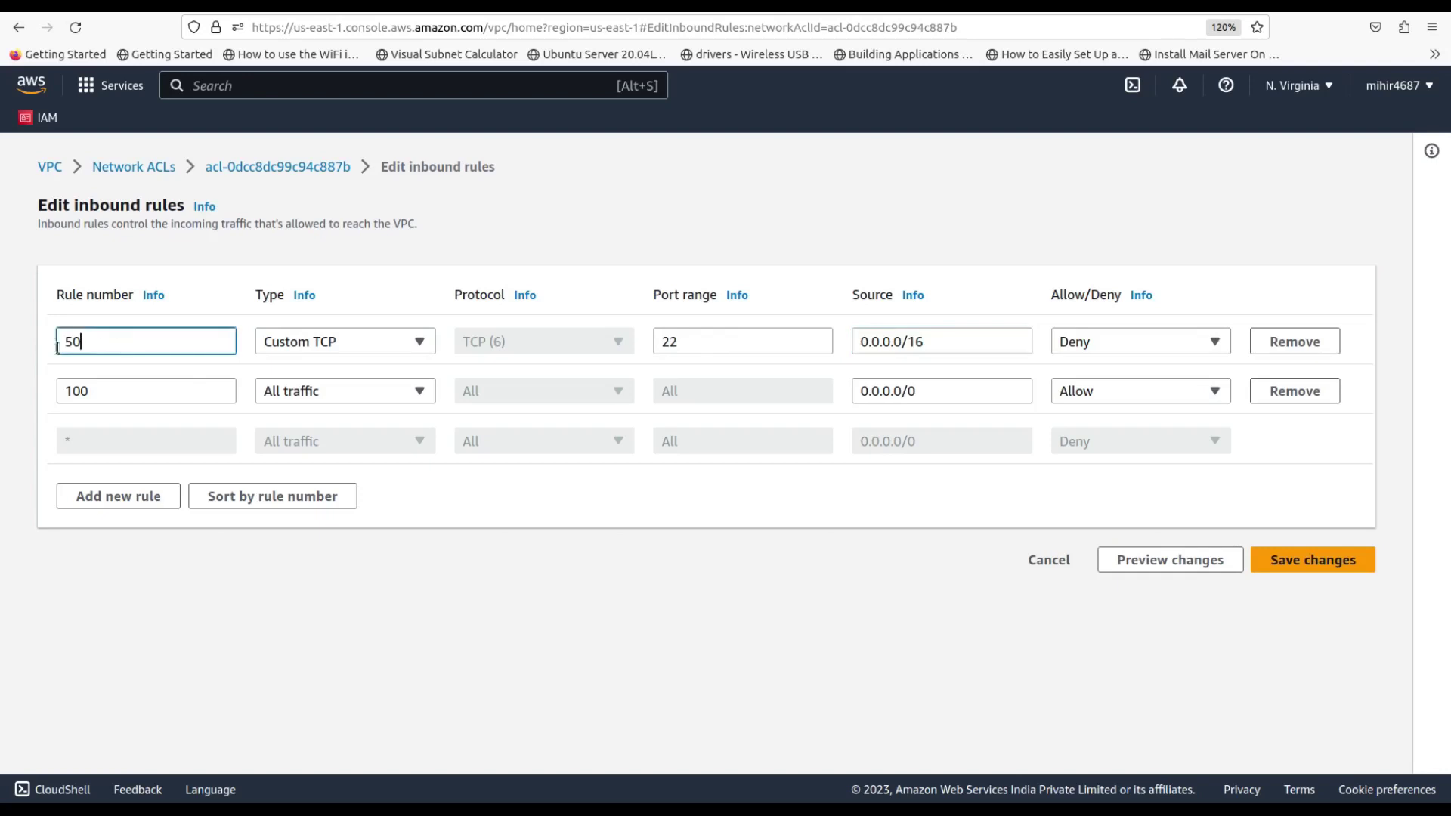
{"action": "left_click", "coordinate": [389, 349]}
{"action": "left_click", "coordinate": [400, 349]}
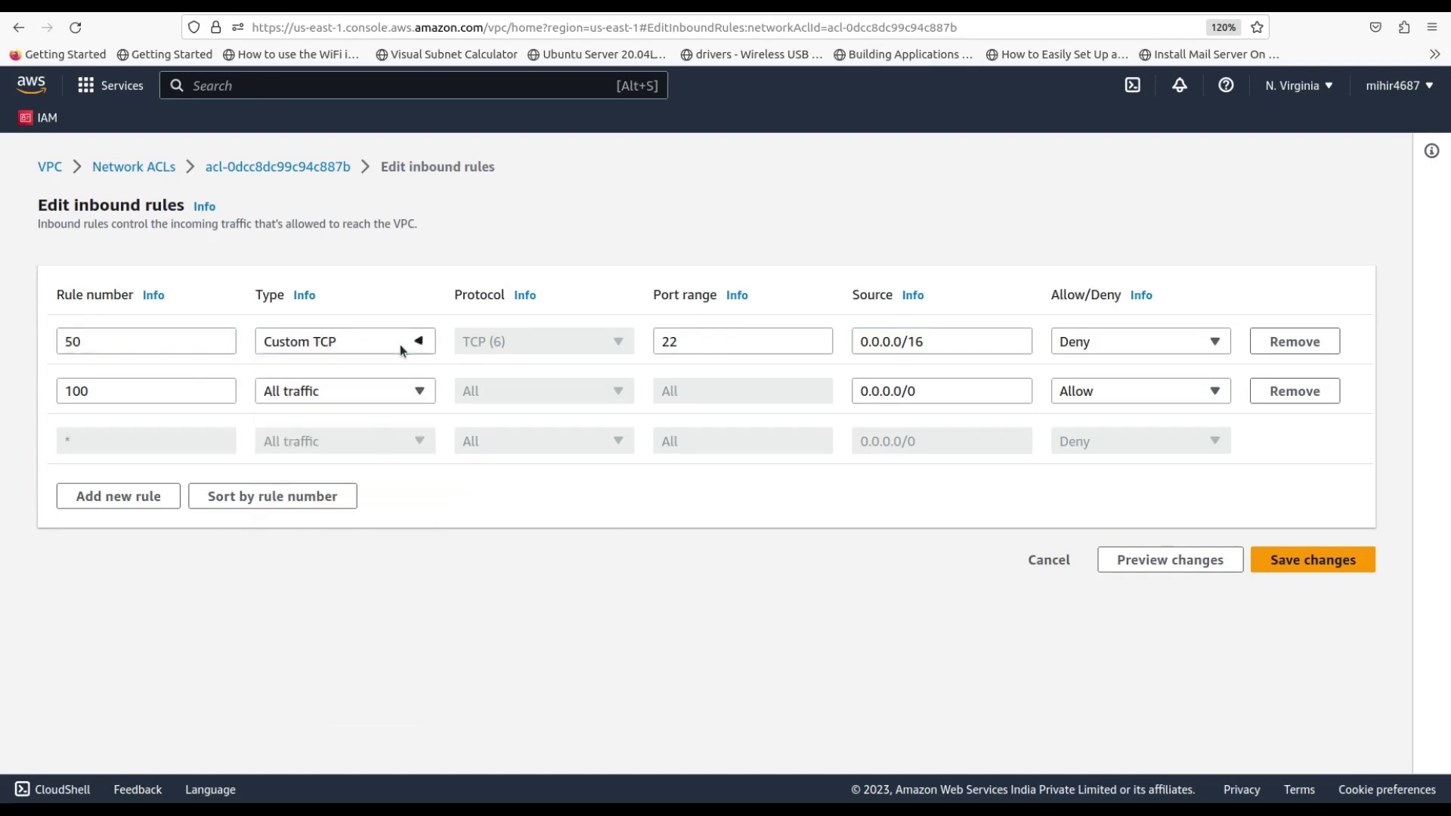
{"action": "double_click", "coordinate": [721, 344]}
{"action": "key", "text": "BackSpace"}
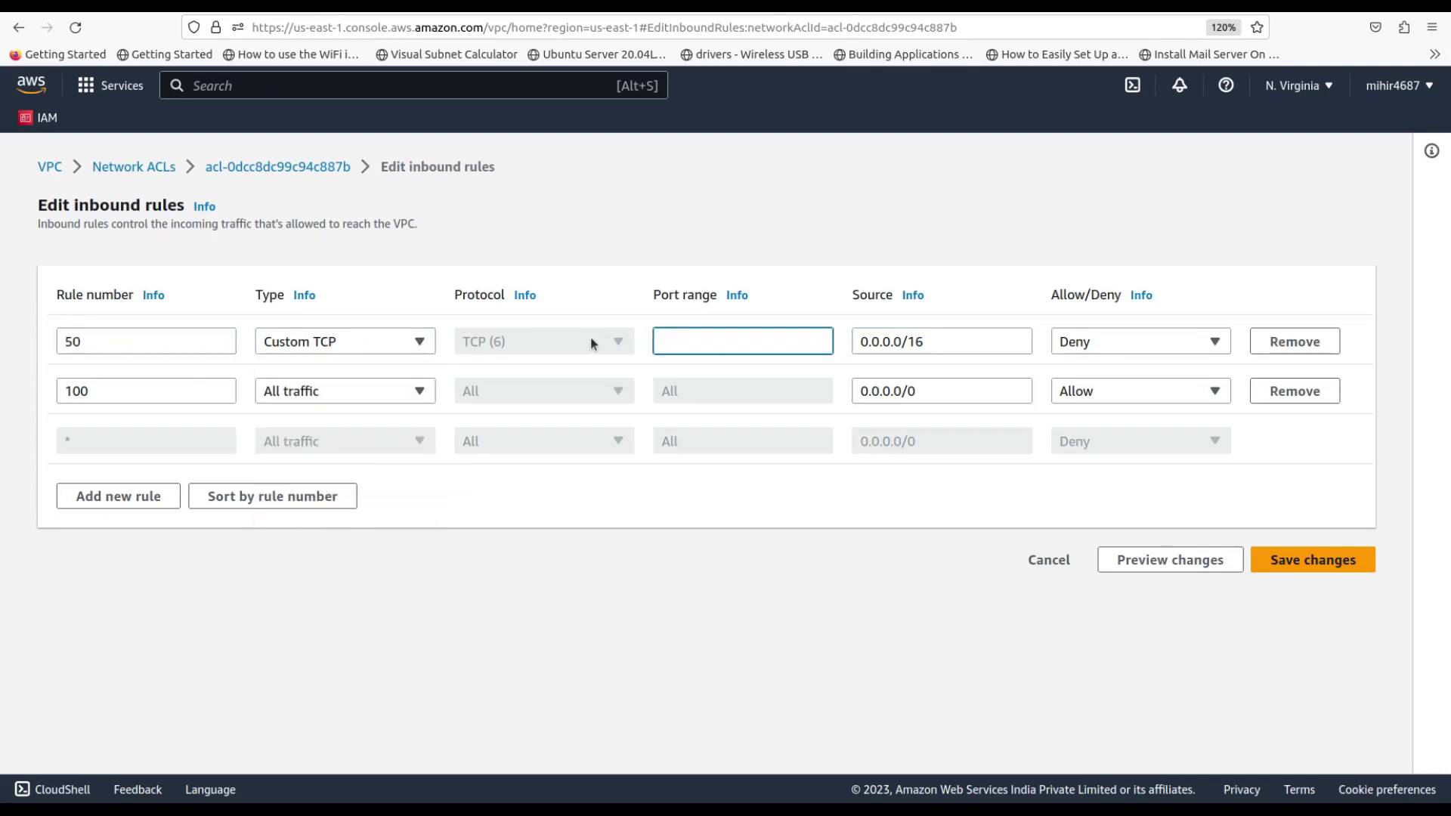
{"action": "left_click", "coordinate": [419, 340]}
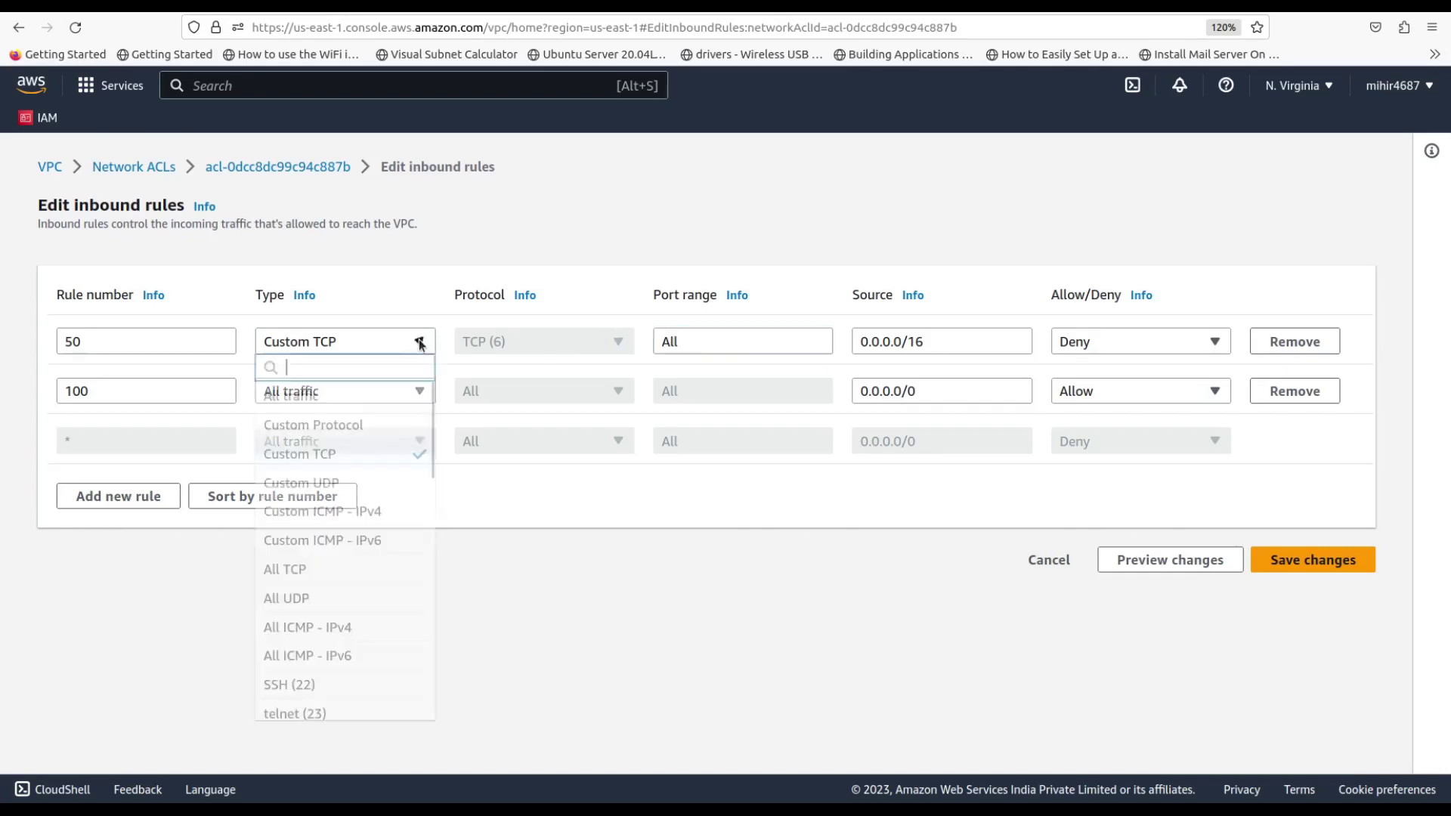
{"action": "left_click", "coordinate": [317, 401]}
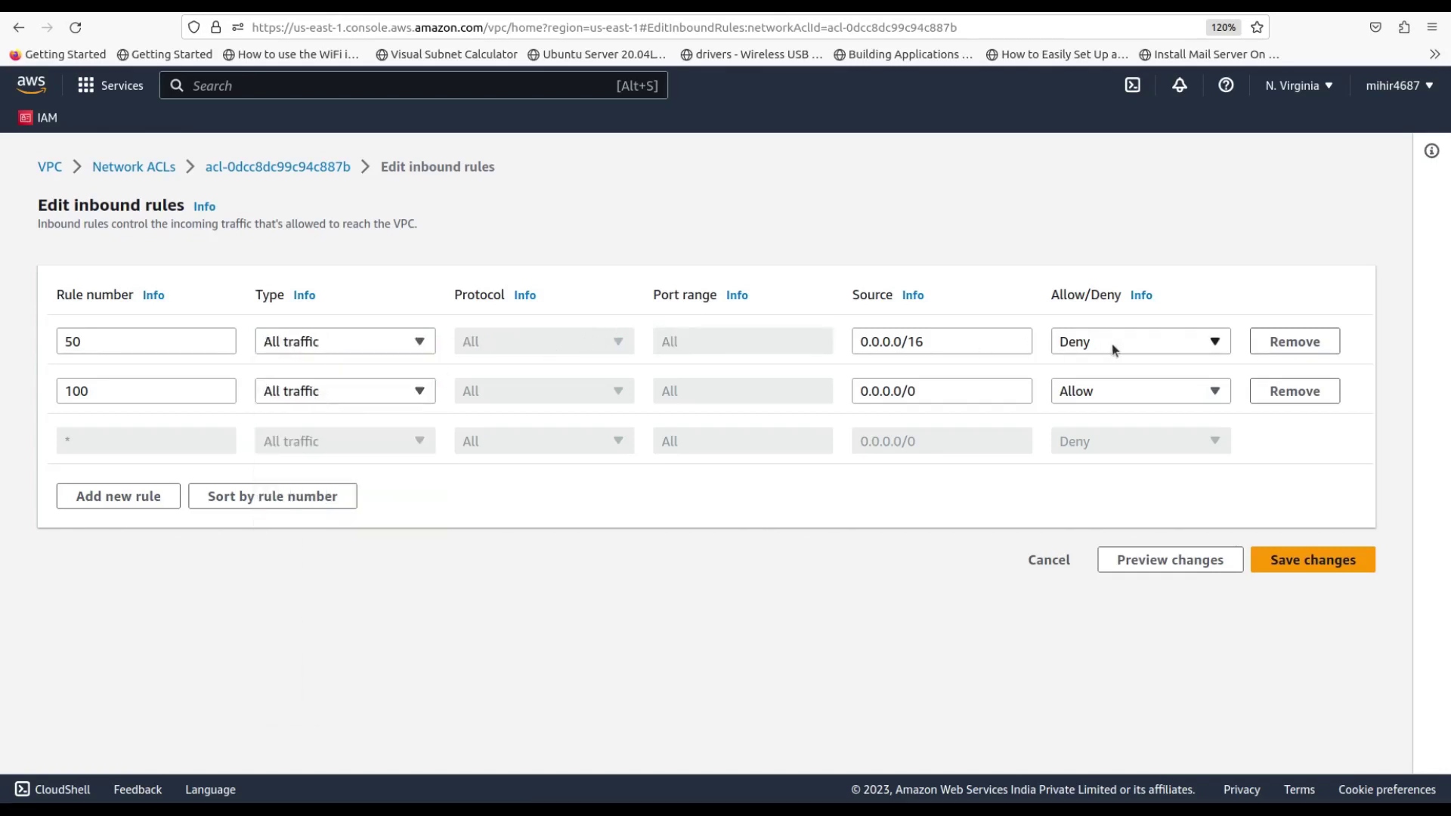
Set the source of inbound rule 50 to 0.0.0.0/0, leaving its action on Deny.
{"action": "left_click_drag", "start_coordinate": [975, 346], "coordinate": [824, 346]}
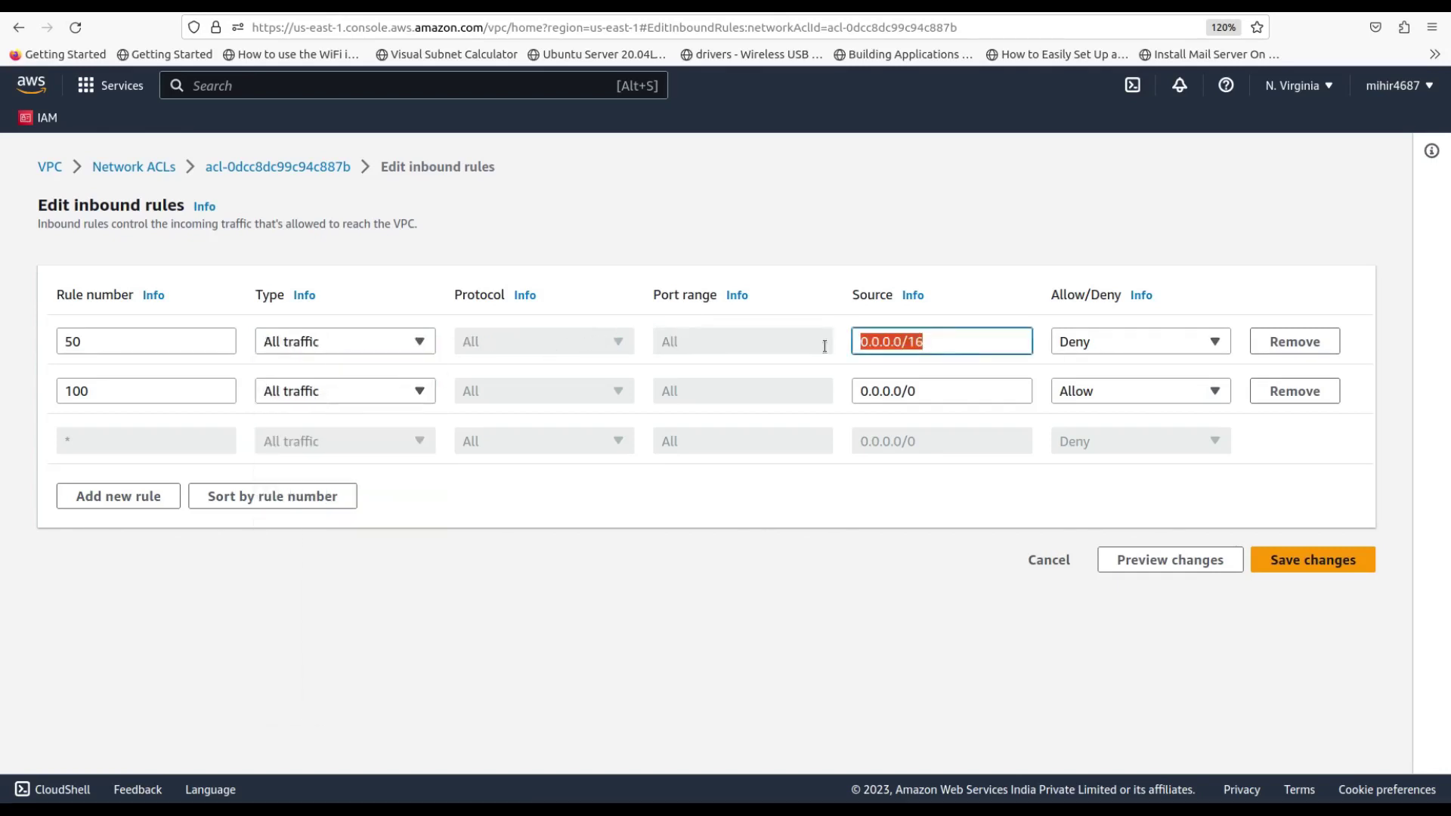
{"action": "left_click", "coordinate": [928, 342]}
{"action": "key", "text": "BackSpace"}
{"action": "key", "text": "BackSpace"}
{"action": "type", "text": "0"}
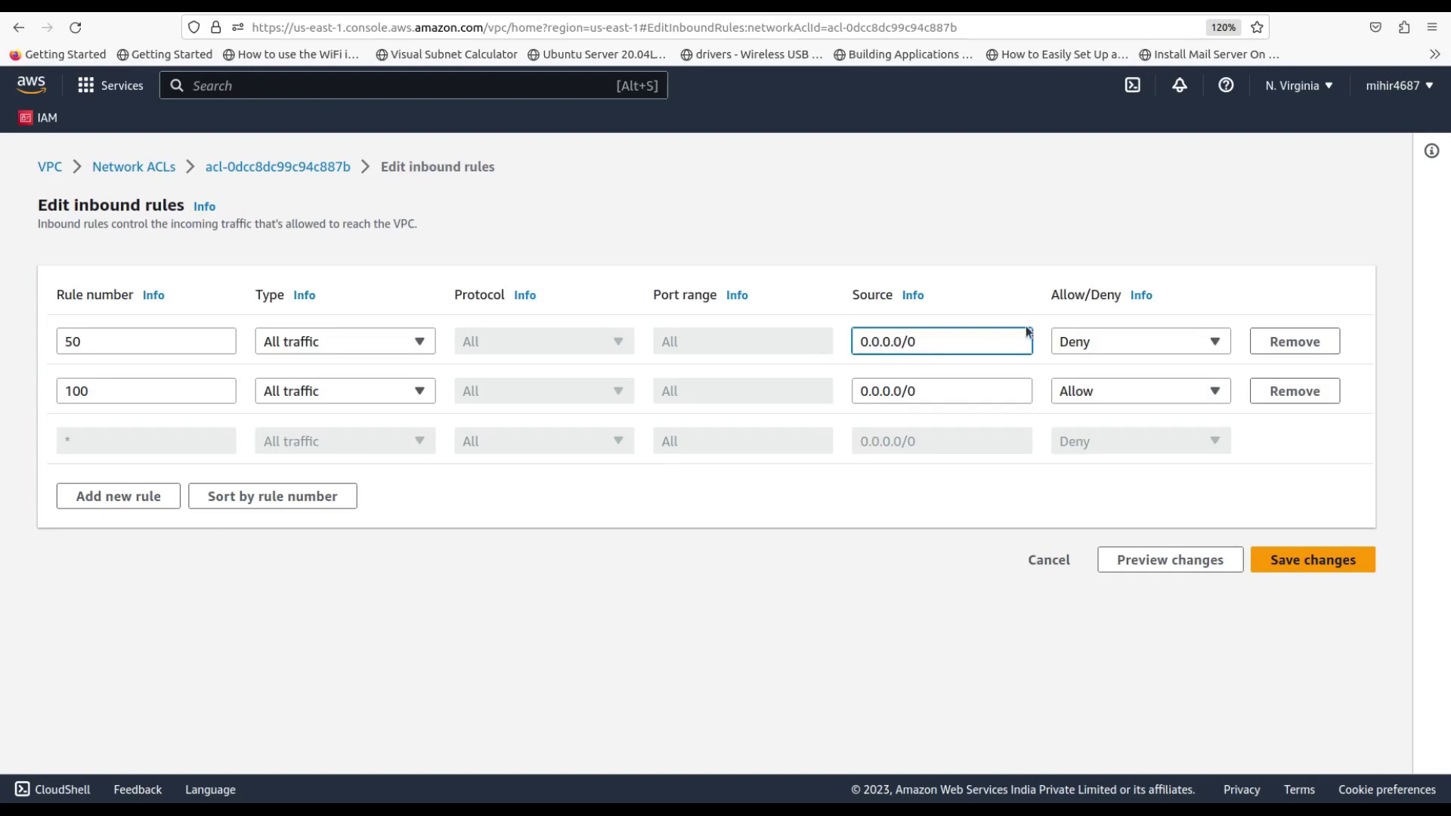
{"action": "left_click", "coordinate": [1108, 332]}
{"action": "left_click", "coordinate": [1298, 297]}
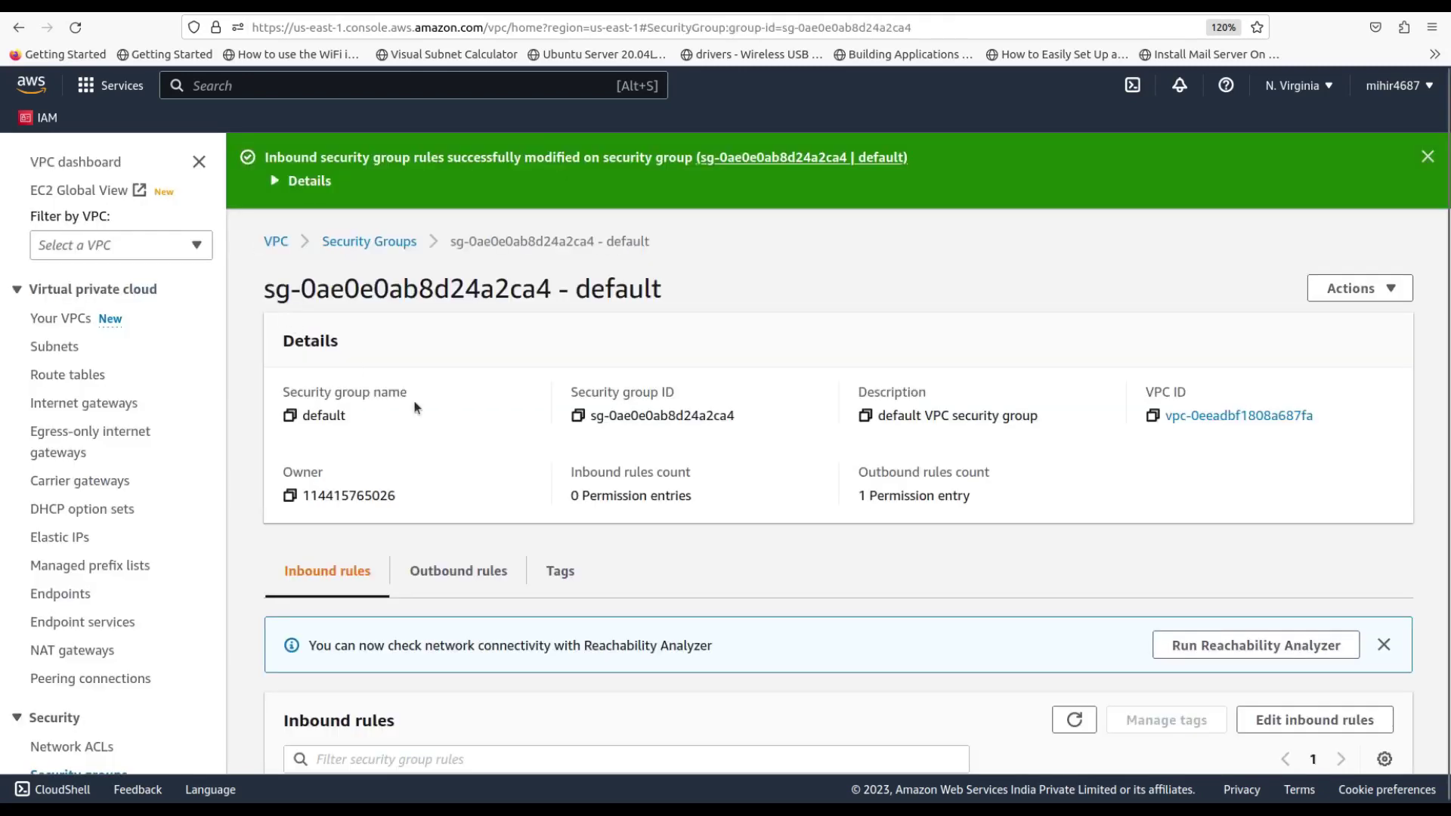
Edit the default security group's inbound rules, adding a Custom TCP rule for port 80 with source 0.0.0.0/0.
{"action": "scroll", "coordinate": [571, 295], "scroll_direction": "down", "scroll_amount": 3}
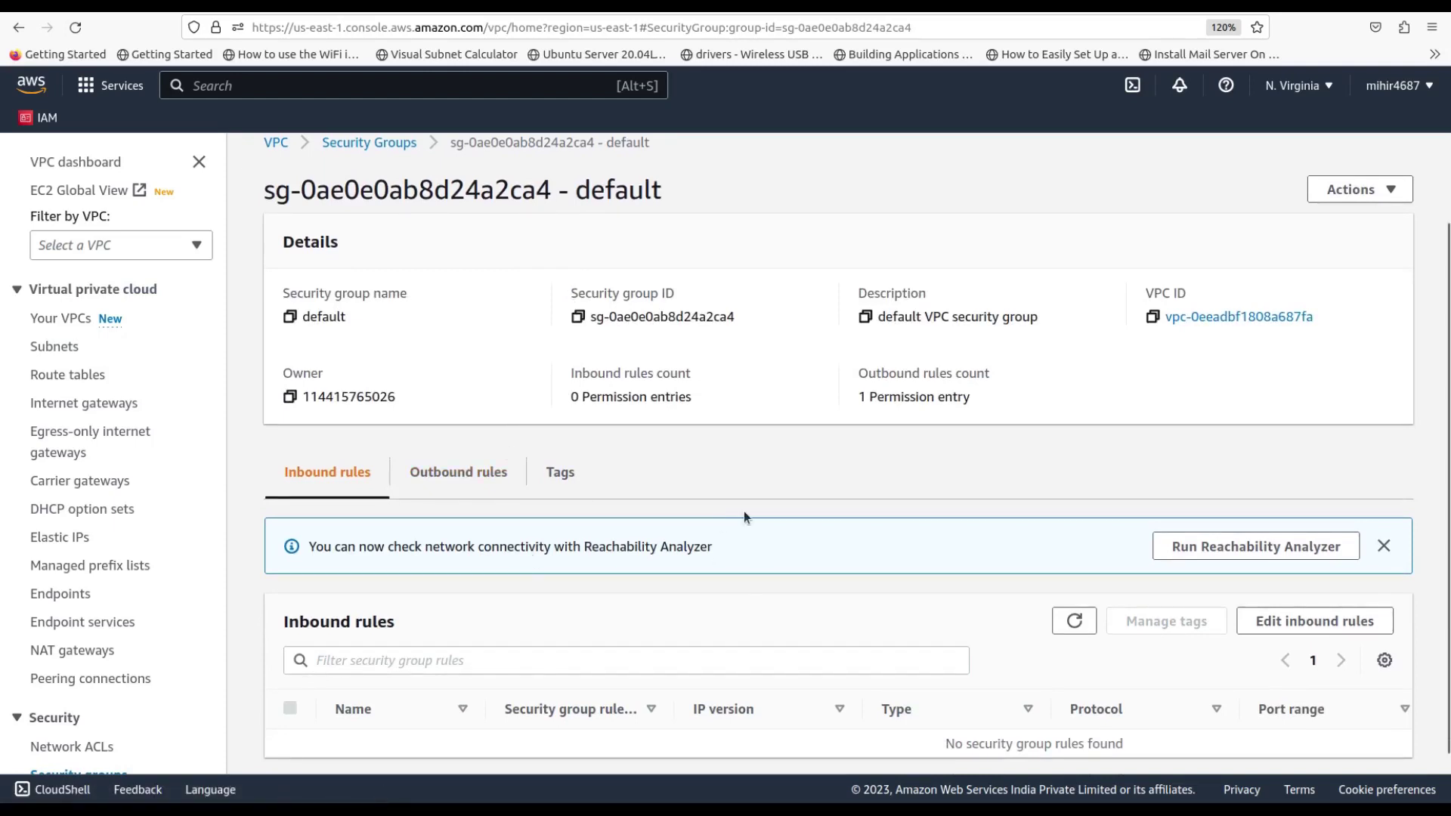
{"action": "left_click", "coordinate": [1306, 622]}
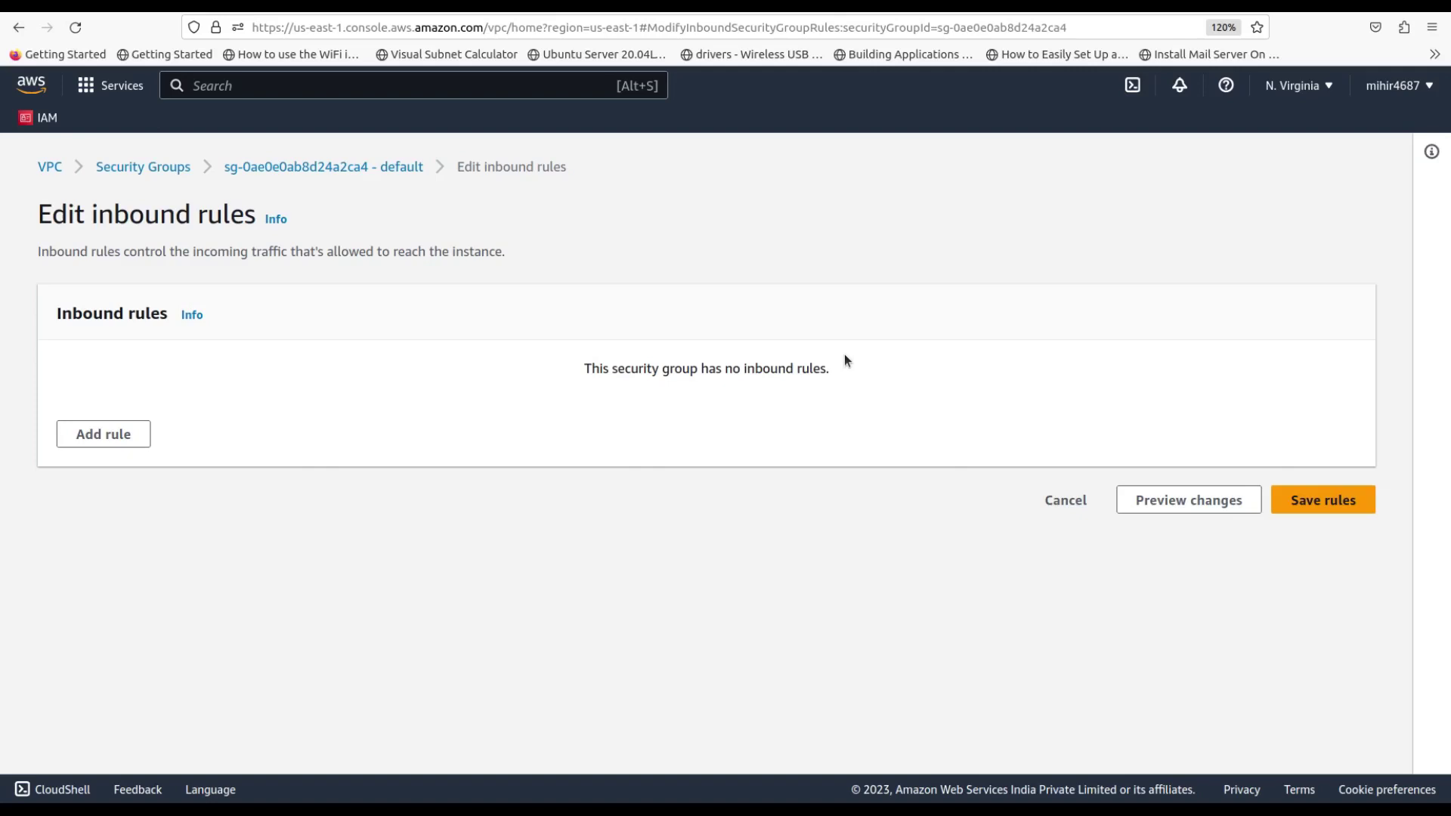
{"action": "left_click", "coordinate": [91, 433]}
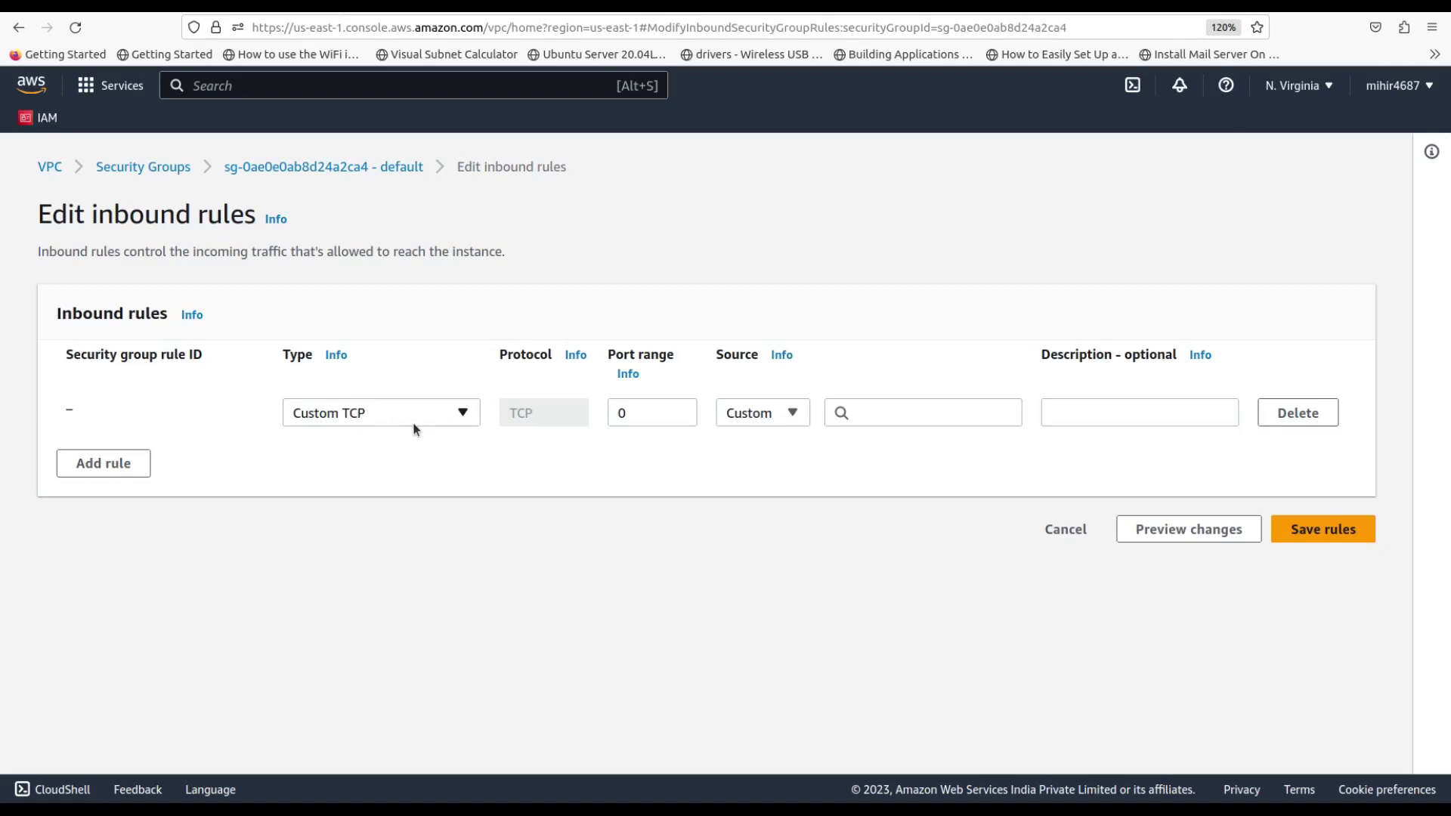
{"action": "left_click", "coordinate": [368, 415]}
{"action": "left_click", "coordinate": [369, 415]}
{"action": "left_click", "coordinate": [396, 414]}
{"action": "left_click", "coordinate": [626, 409]}
{"action": "double_click", "coordinate": [626, 410]}
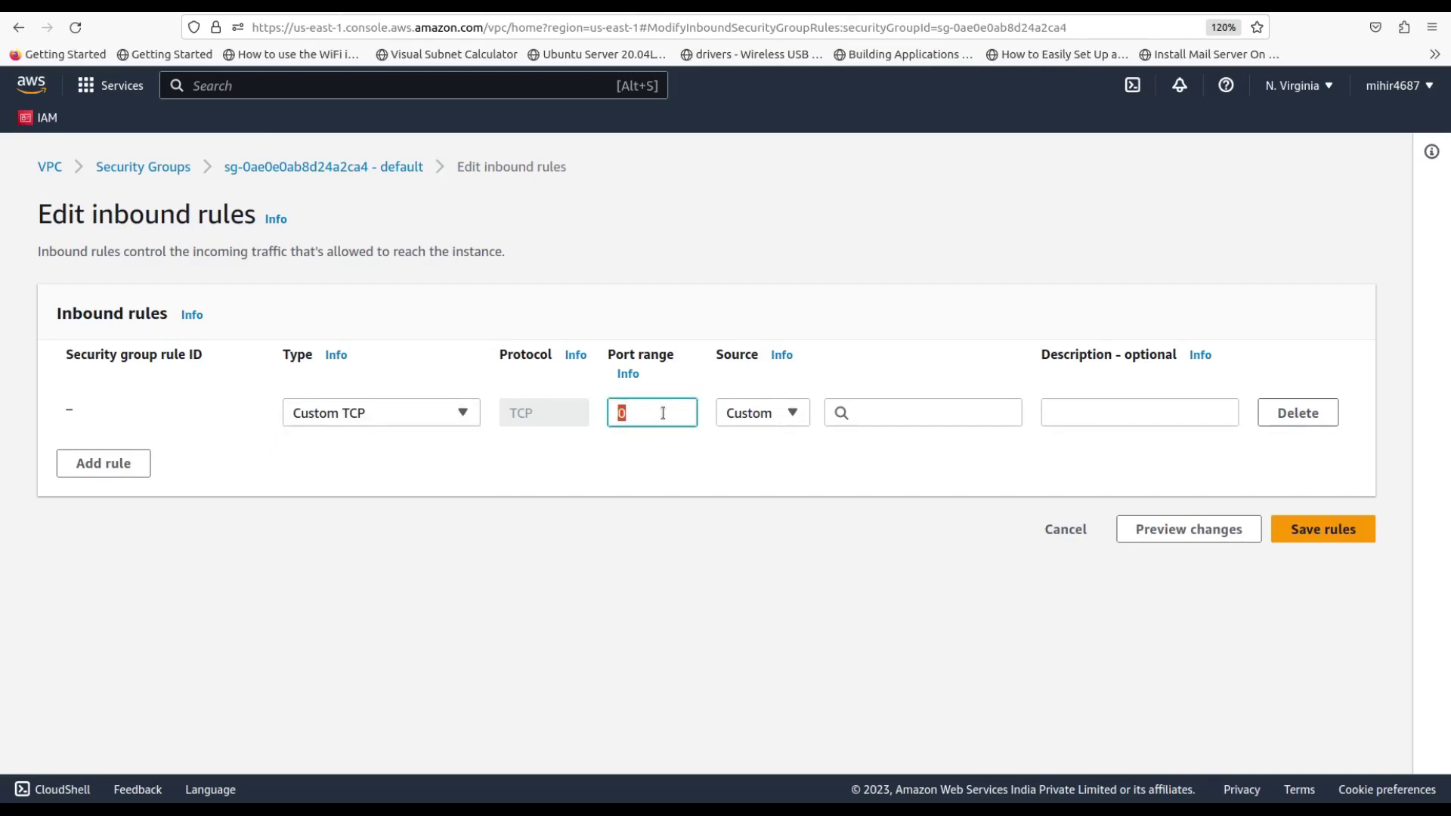
{"action": "type", "text": "80"}
{"action": "left_click", "coordinate": [914, 414]}
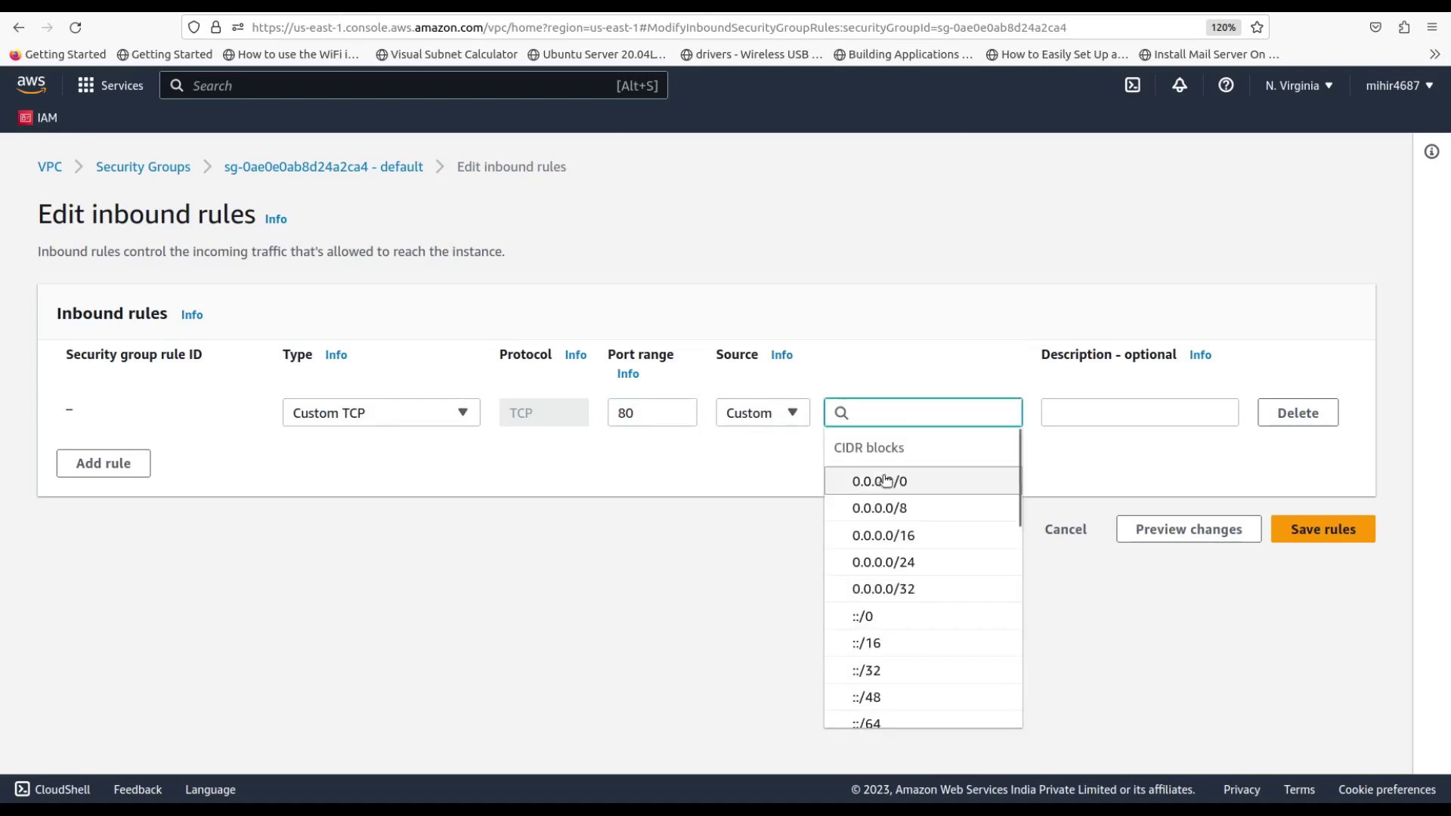
{"action": "left_click", "coordinate": [885, 482]}
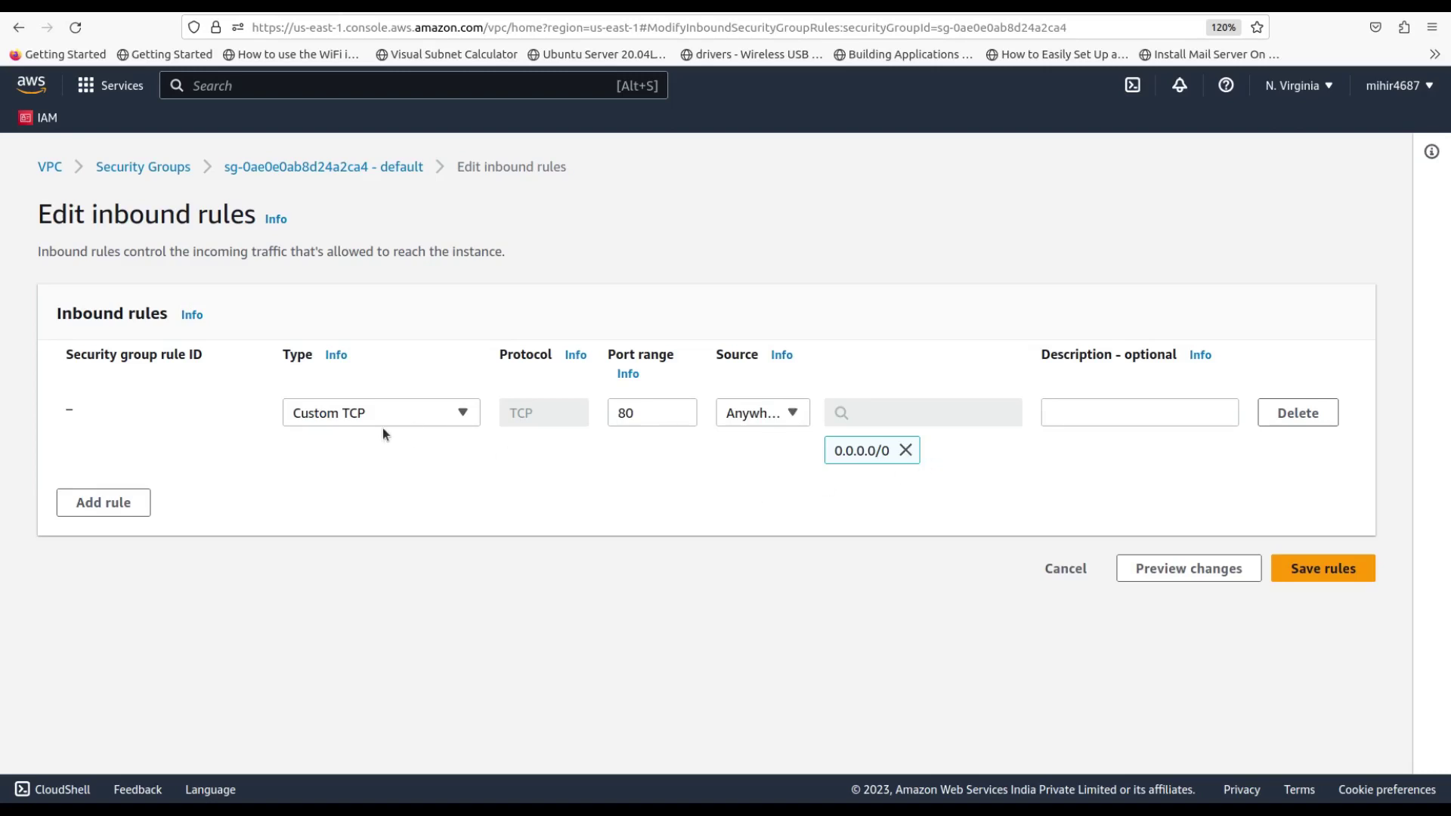
Add a second Custom TCP inbound rule to the security group for port 22 with My IP as the source.
{"action": "left_click", "coordinate": [80, 514]}
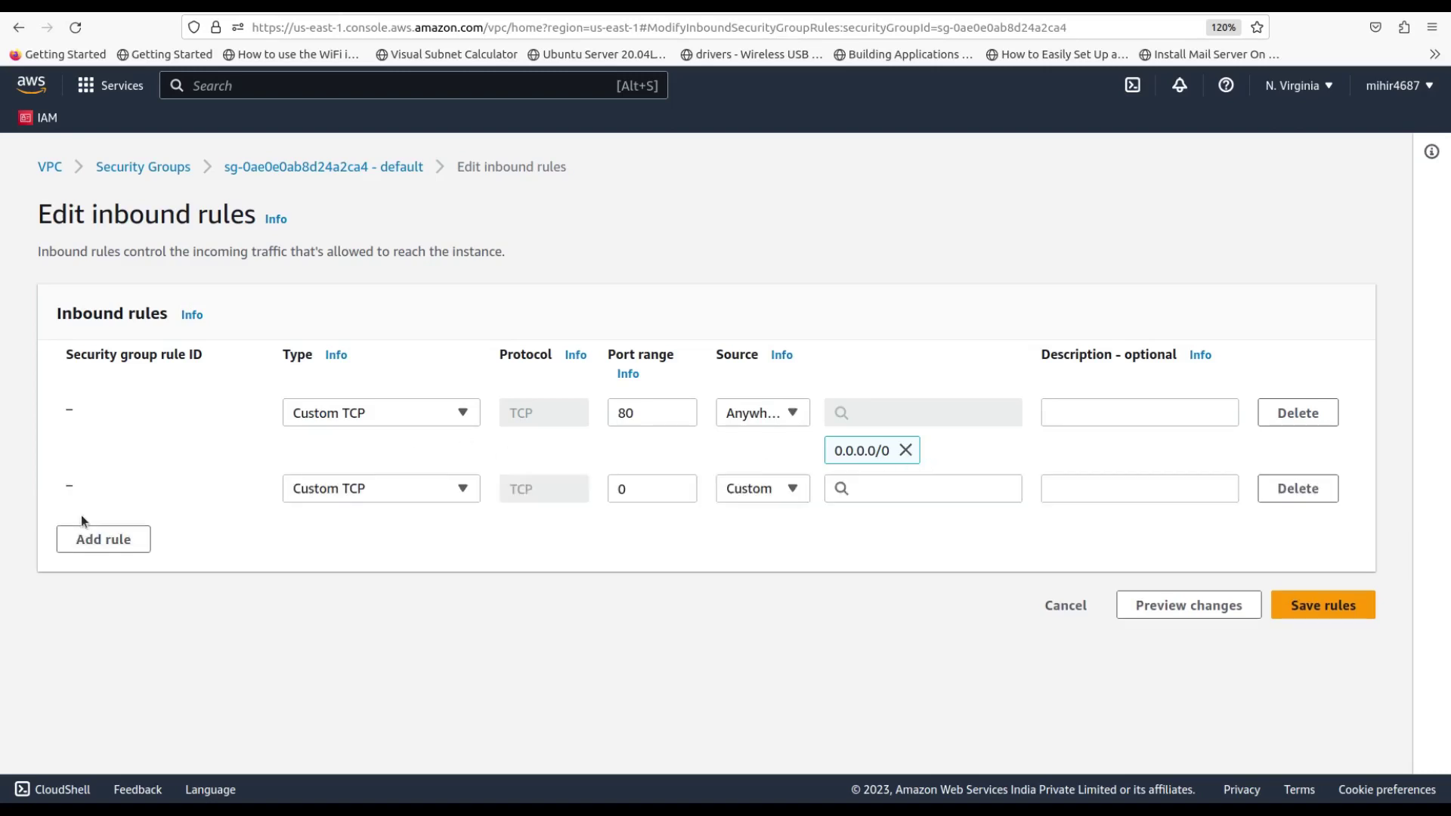
{"action": "double_click", "coordinate": [681, 492]}
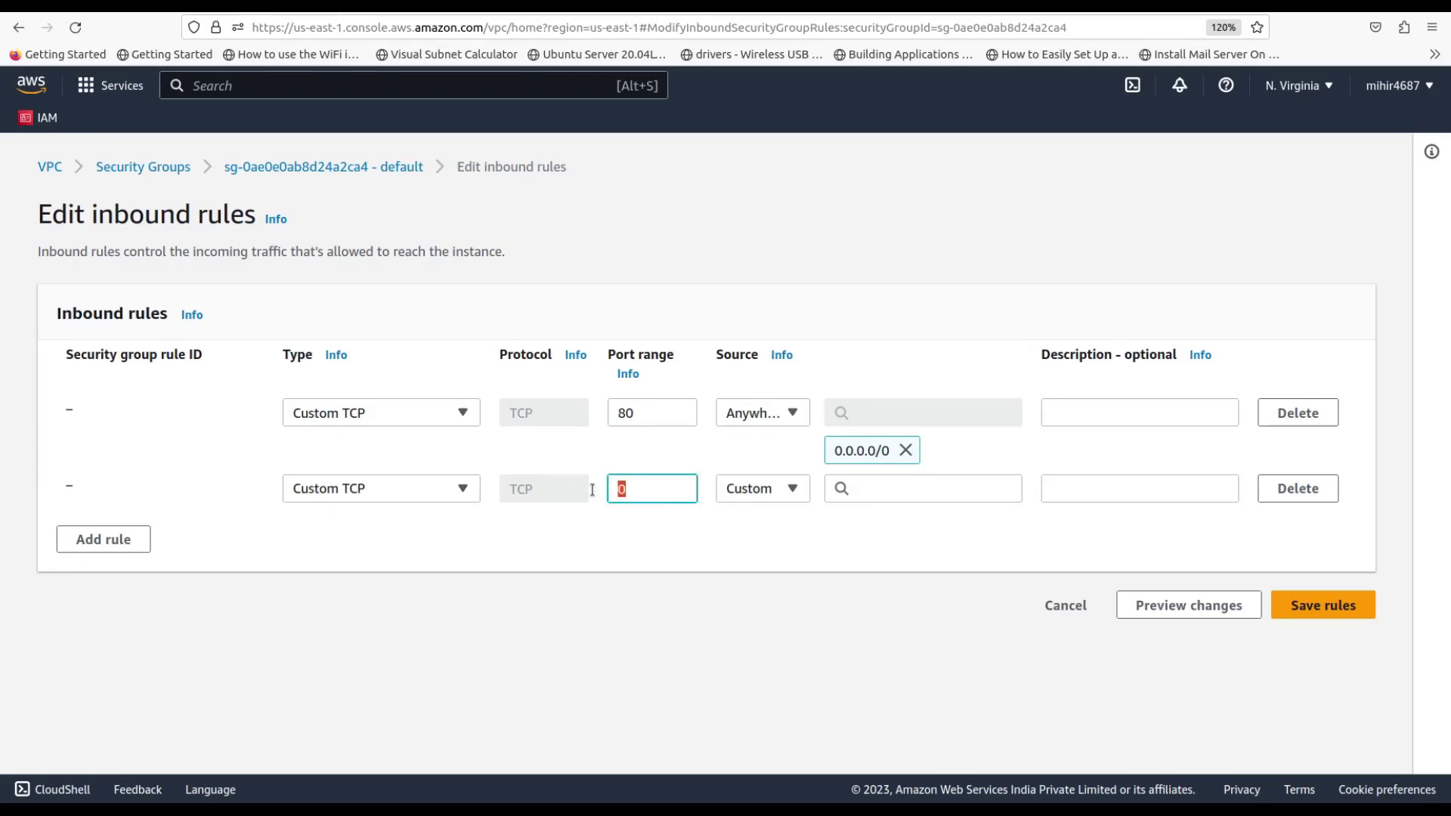
{"action": "type", "text": "22"}
{"action": "left_click", "coordinate": [745, 487]}
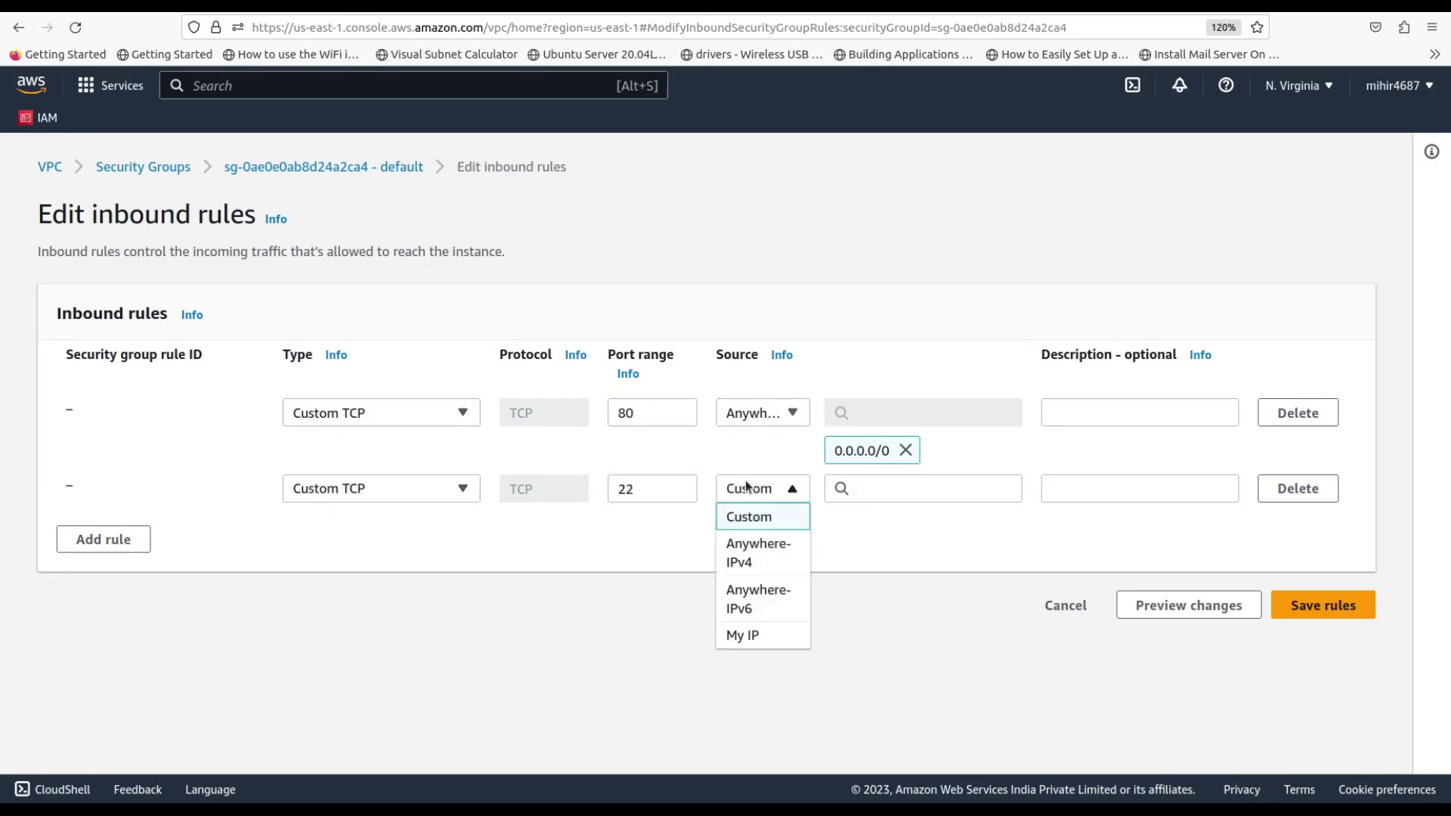
{"action": "left_click", "coordinate": [763, 642]}
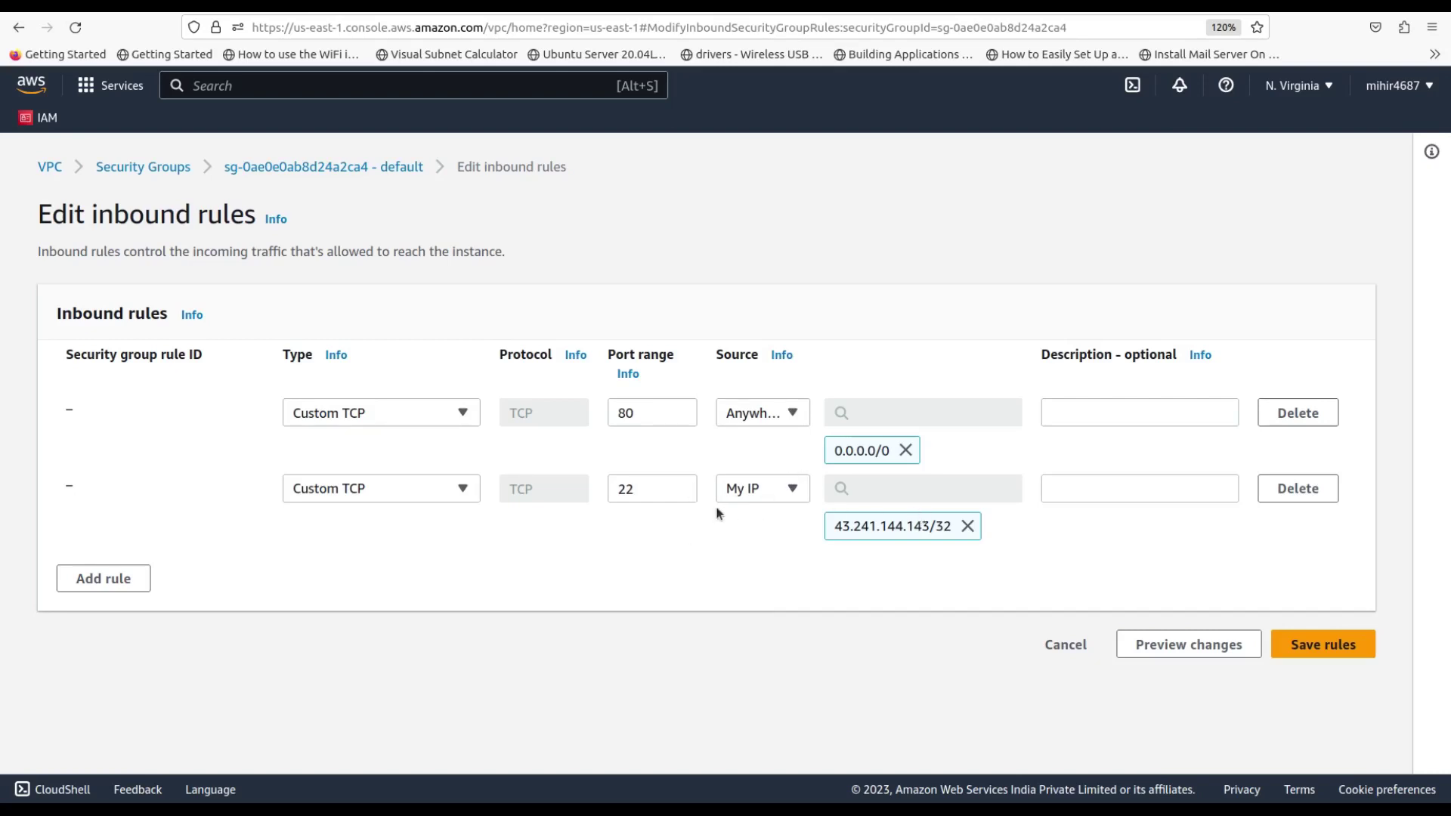
Switch to the presentation slide with the diagram of the VPC's subnets, NACLs and security groups.
{"action": "double_click", "coordinate": [665, 488]}
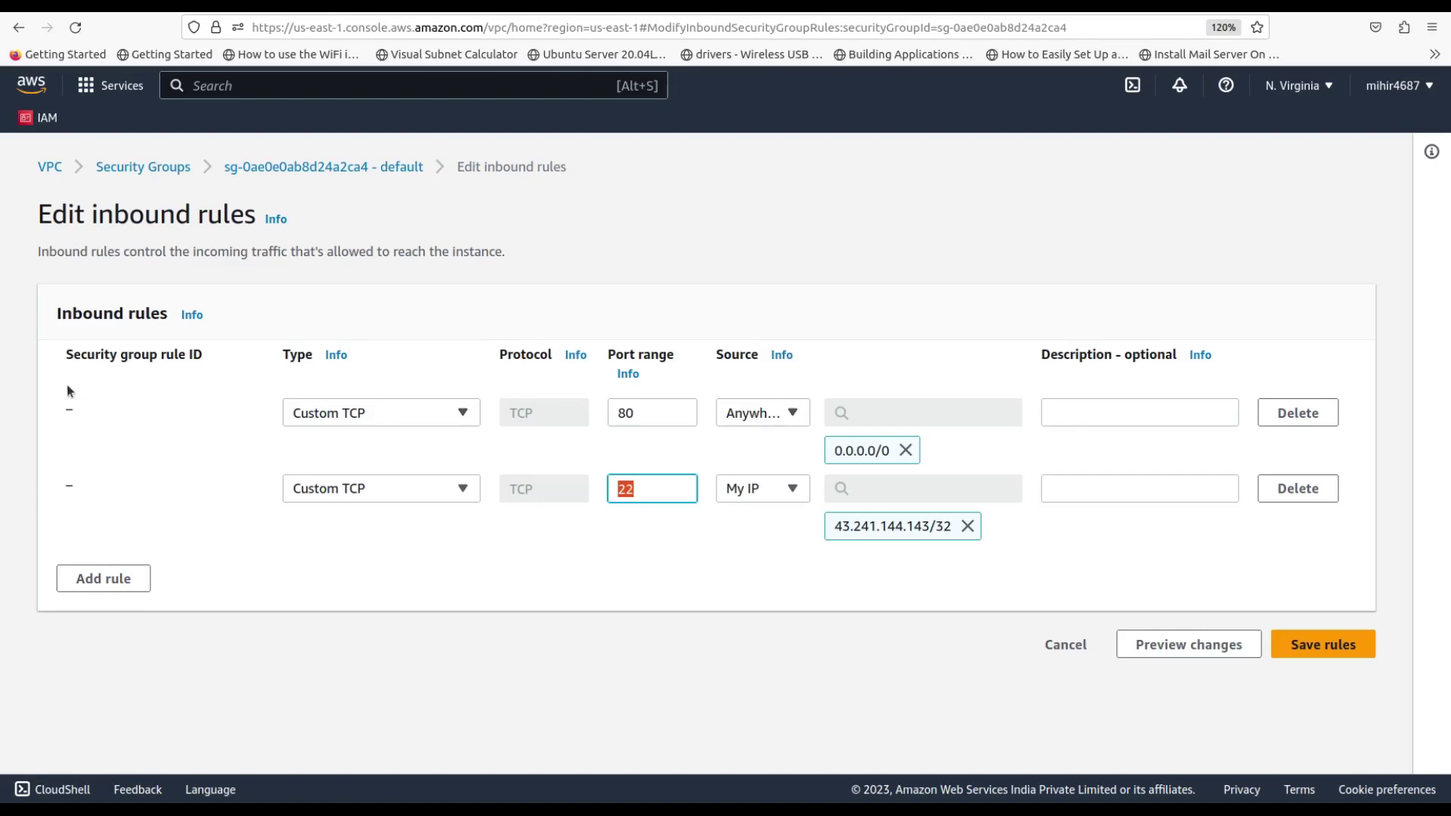
{"action": "left_click", "coordinate": [23, 380]}
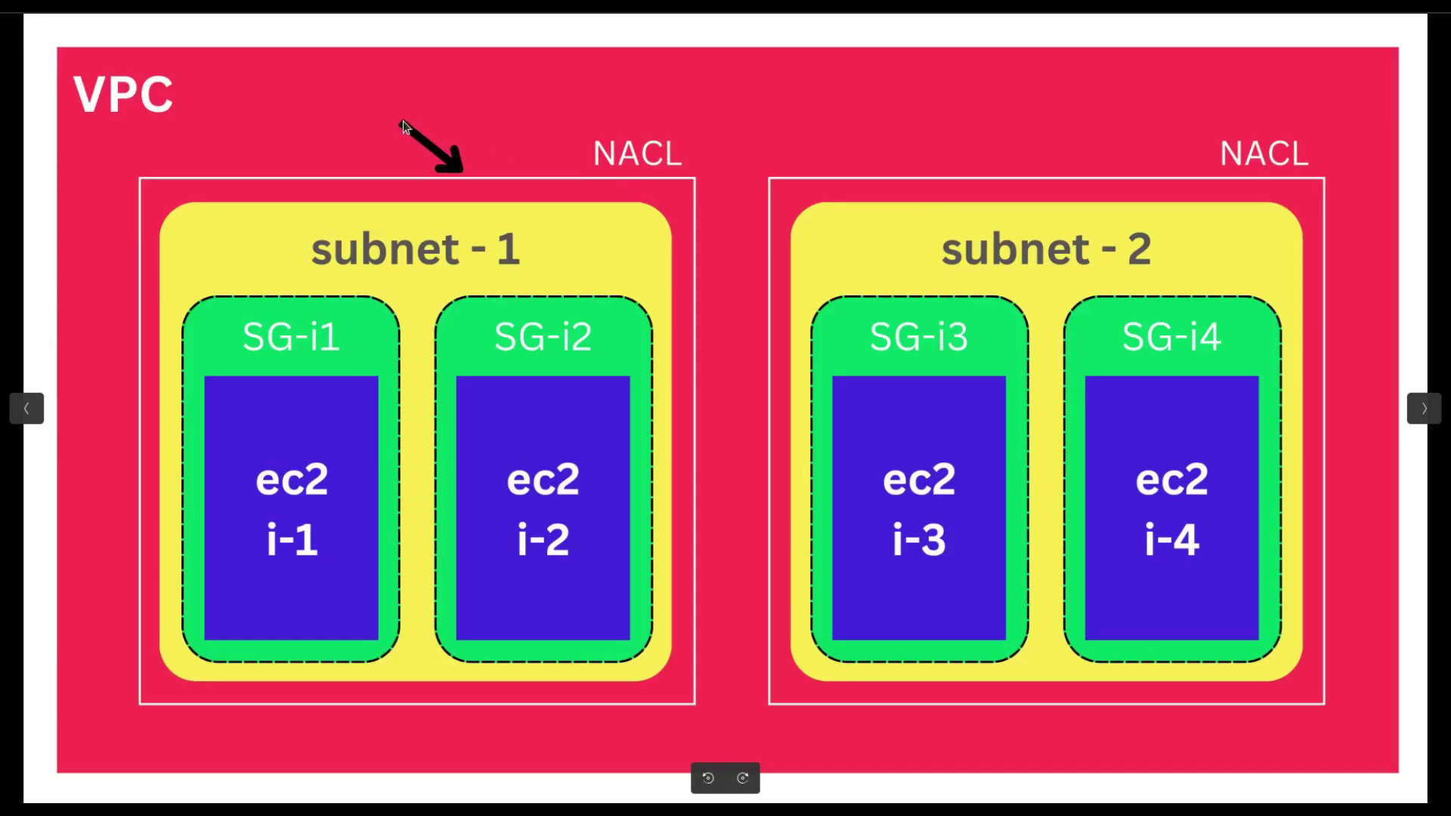